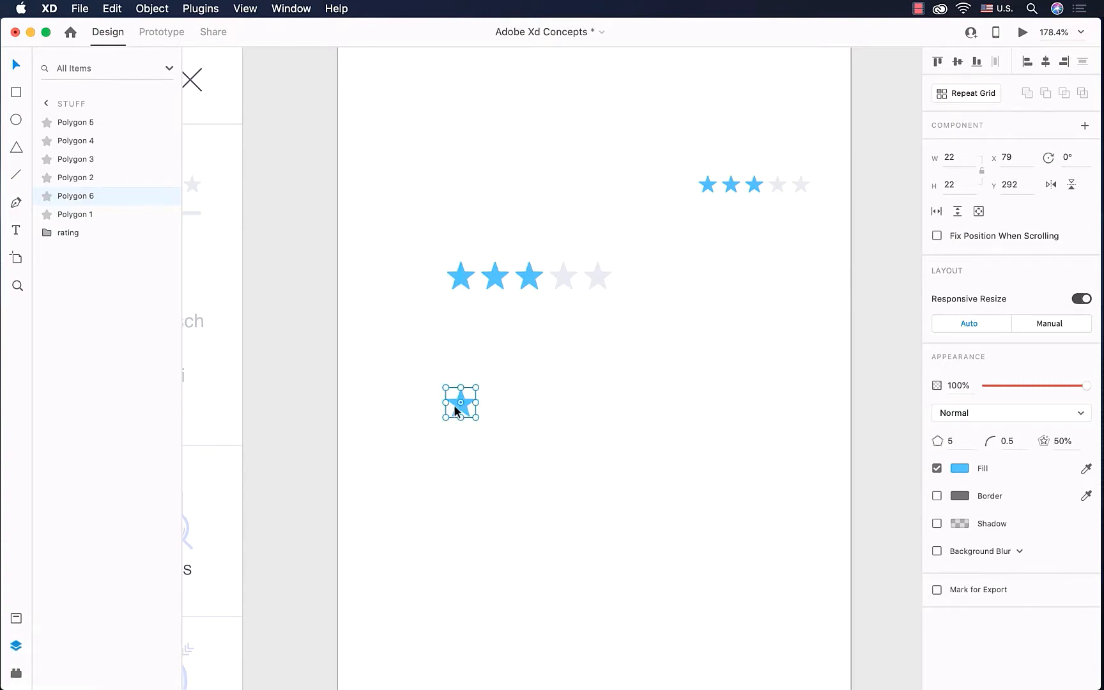
Step: Move the standalone Polygon 6 star above Polygon 5 so it heads the layer order of the stuff artboard
{"action": "scroll", "coordinate": [454, 406], "scroll_direction": "right", "scroll_amount": 1}
{"action": "scroll", "coordinate": [454, 407], "scroll_direction": "down", "scroll_amount": 1}
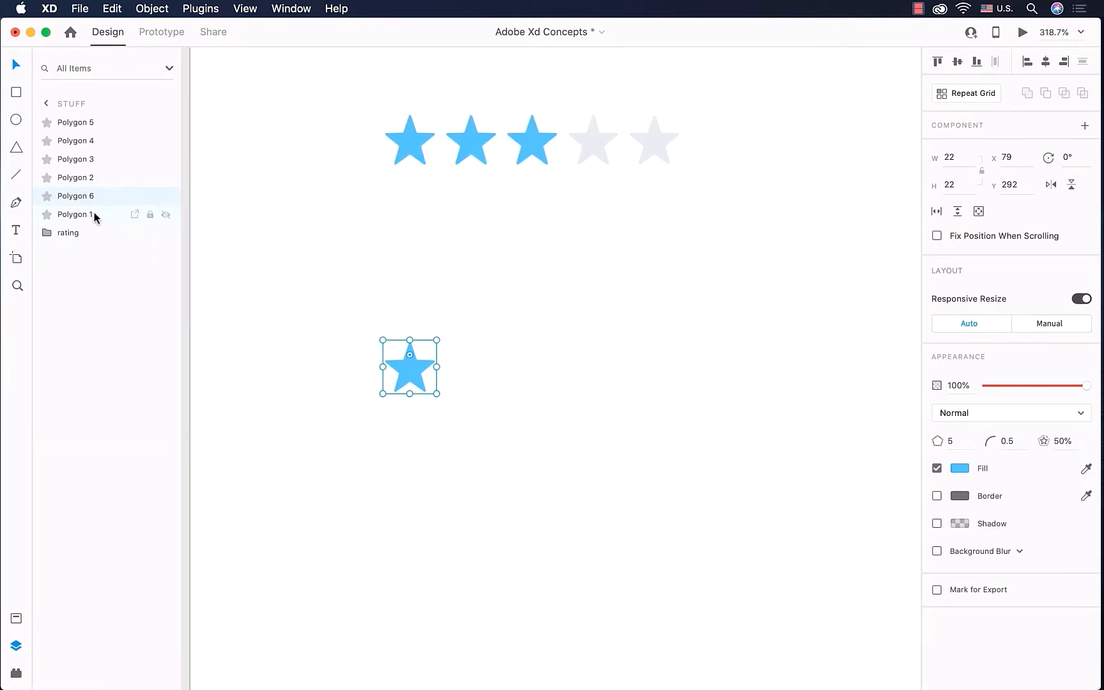
{"action": "left_click_drag", "start_coordinate": [81, 199], "coordinate": [106, 116]}
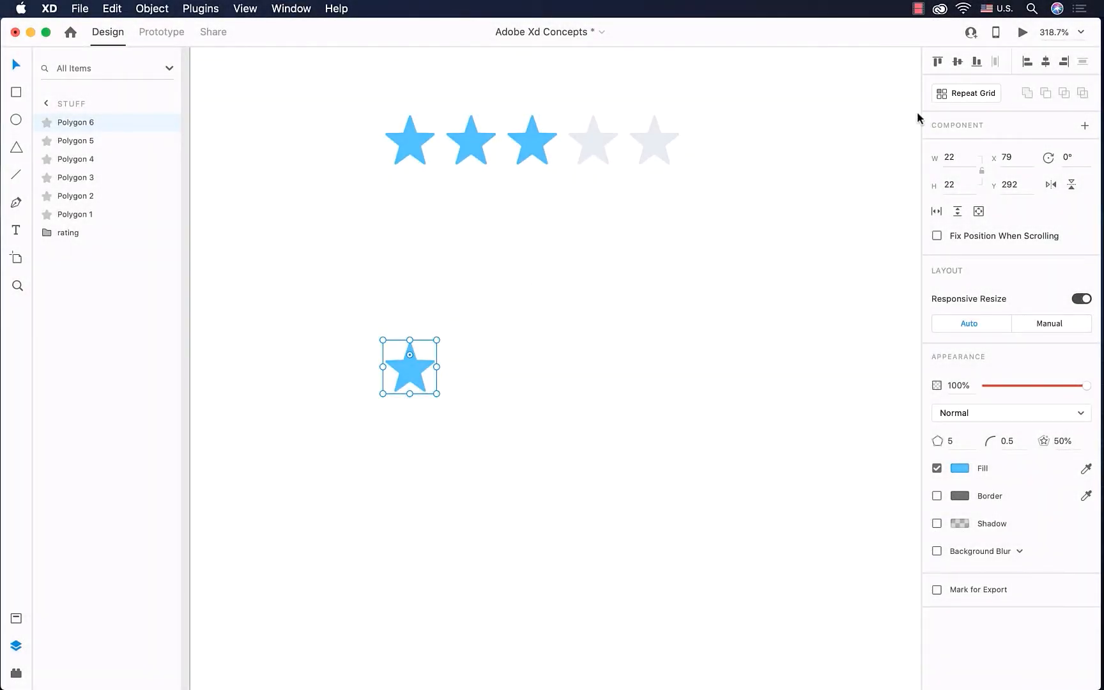
Step: Turn the standalone star into a repeat grid and extend it to five columns and four rows
{"action": "left_click", "coordinate": [972, 94]}
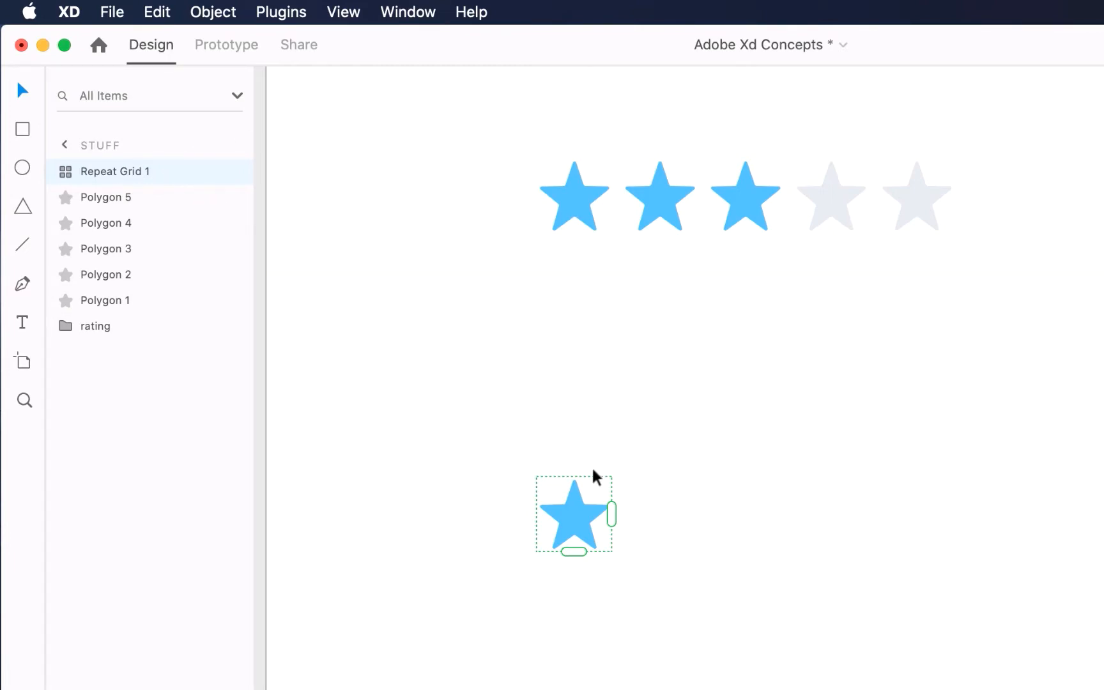
{"action": "left_click", "coordinate": [63, 172]}
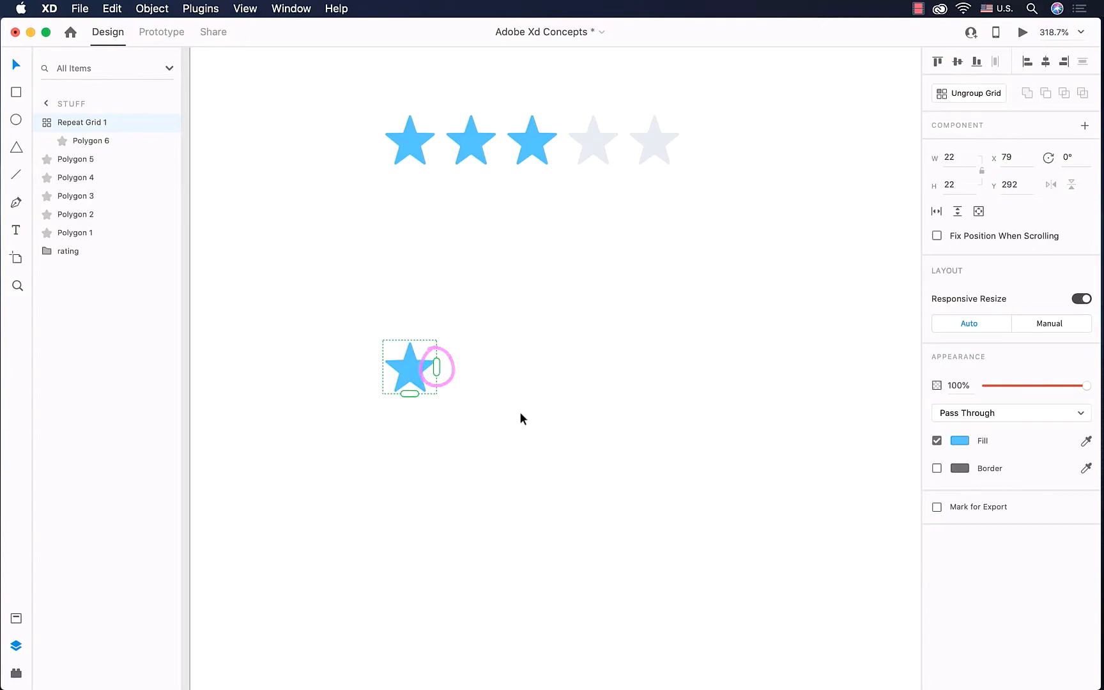
{"action": "scroll", "coordinate": [488, 361], "scroll_direction": "down", "scroll_amount": 2}
{"action": "scroll", "coordinate": [488, 365], "scroll_direction": "down", "scroll_amount": 1}
{"action": "scroll", "coordinate": [487, 365], "scroll_direction": "right", "scroll_amount": 1}
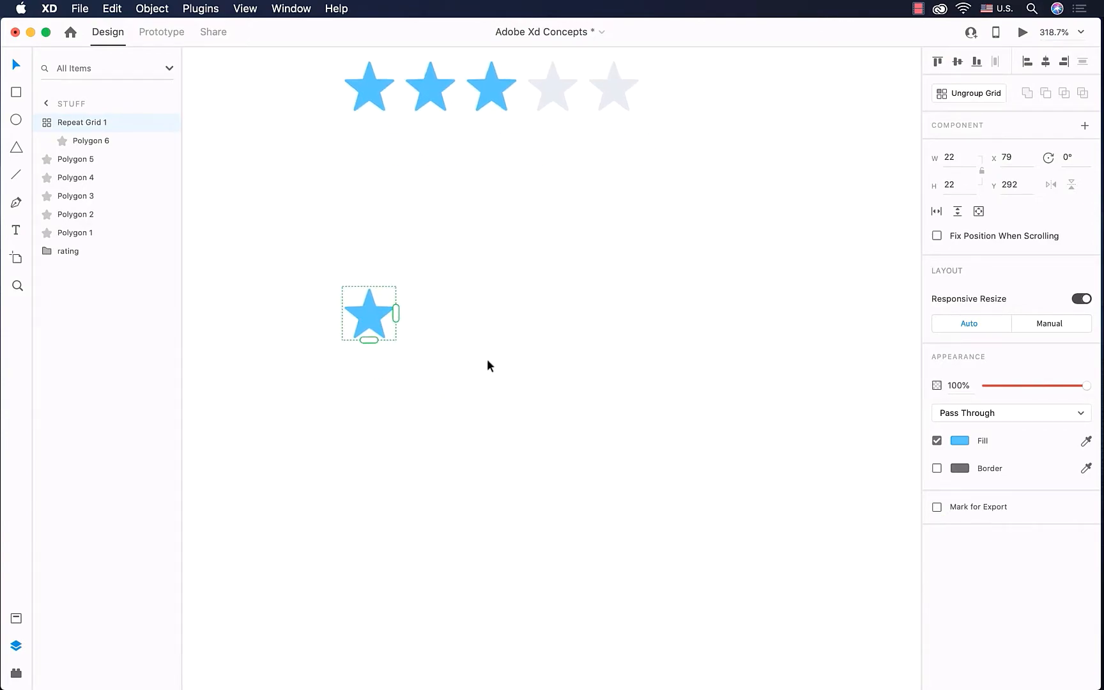
{"action": "left_click_drag", "start_coordinate": [395, 313], "coordinate": [836, 315]}
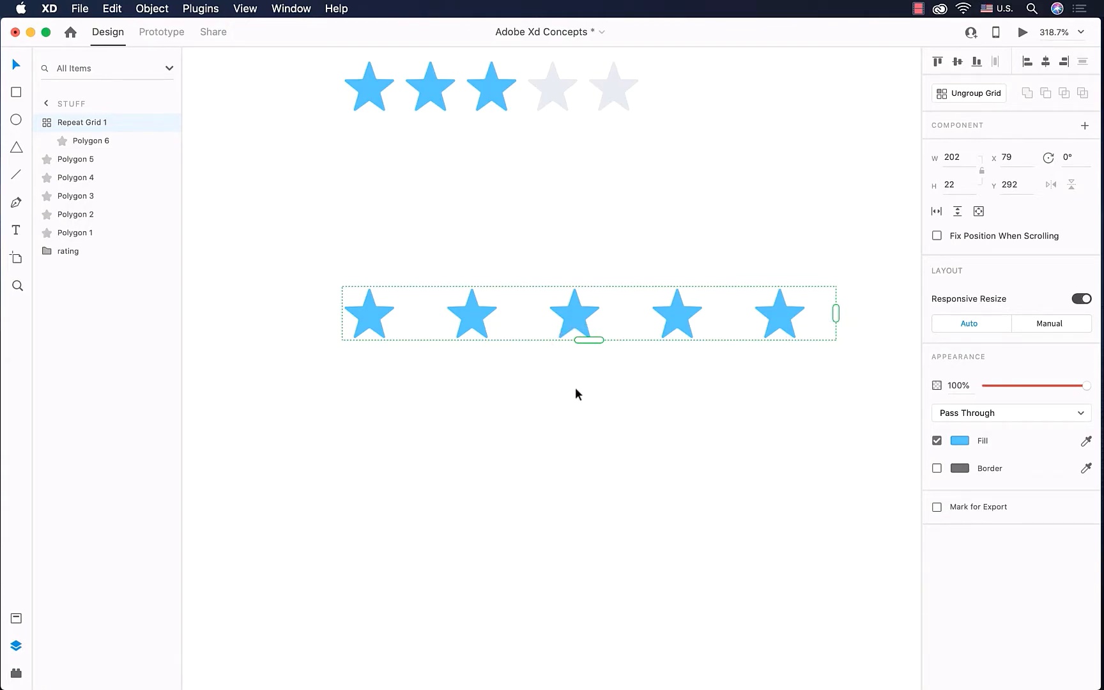
{"action": "left_click_drag", "start_coordinate": [590, 340], "coordinate": [590, 669]}
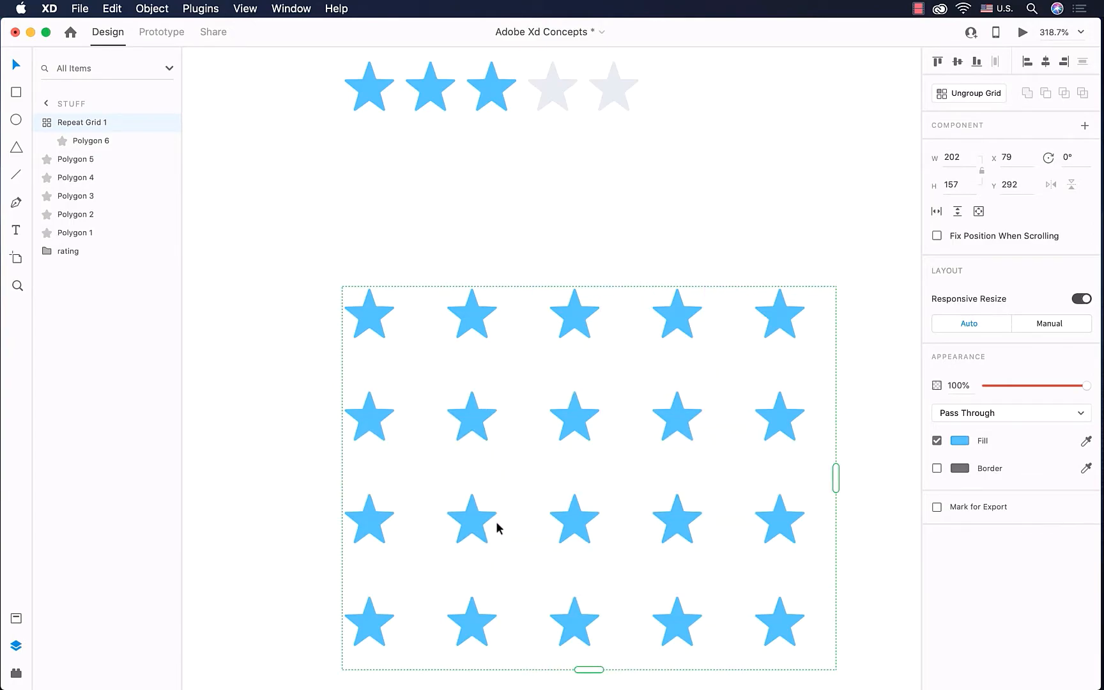
Step: Tighten the row and column spacing of the star grid until it measures about 142 by 112
{"action": "scroll", "coordinate": [526, 471], "scroll_direction": "down", "scroll_amount": 3}
{"action": "scroll", "coordinate": [526, 471], "scroll_direction": "right", "scroll_amount": 3}
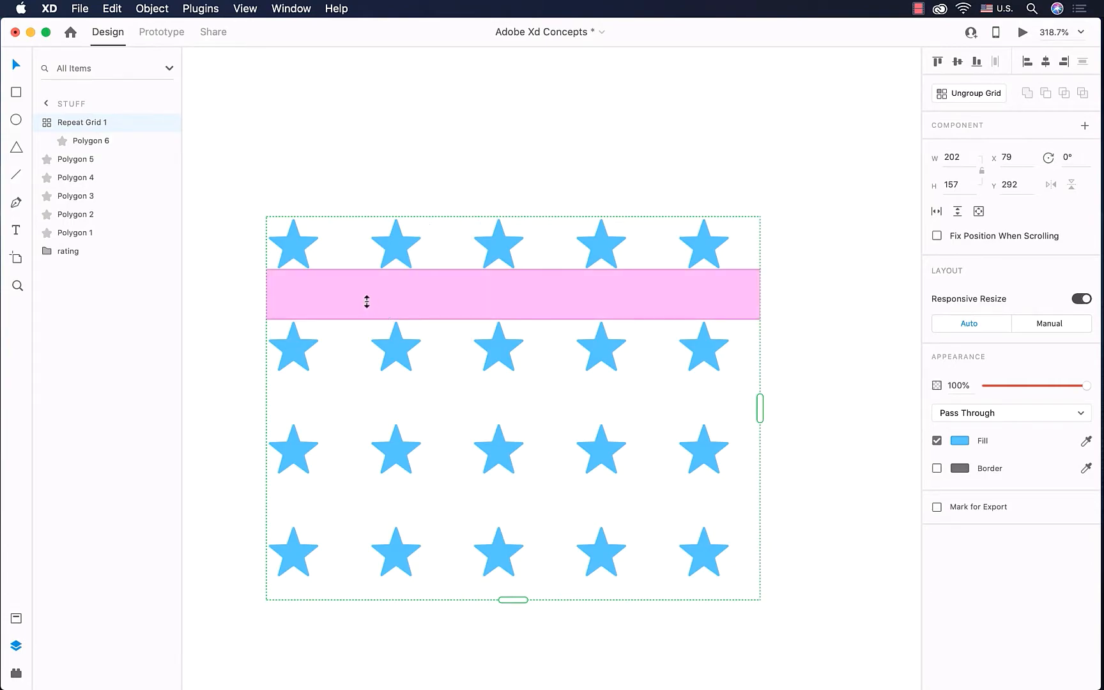
{"action": "left_click_drag", "start_coordinate": [360, 305], "coordinate": [326, 253]}
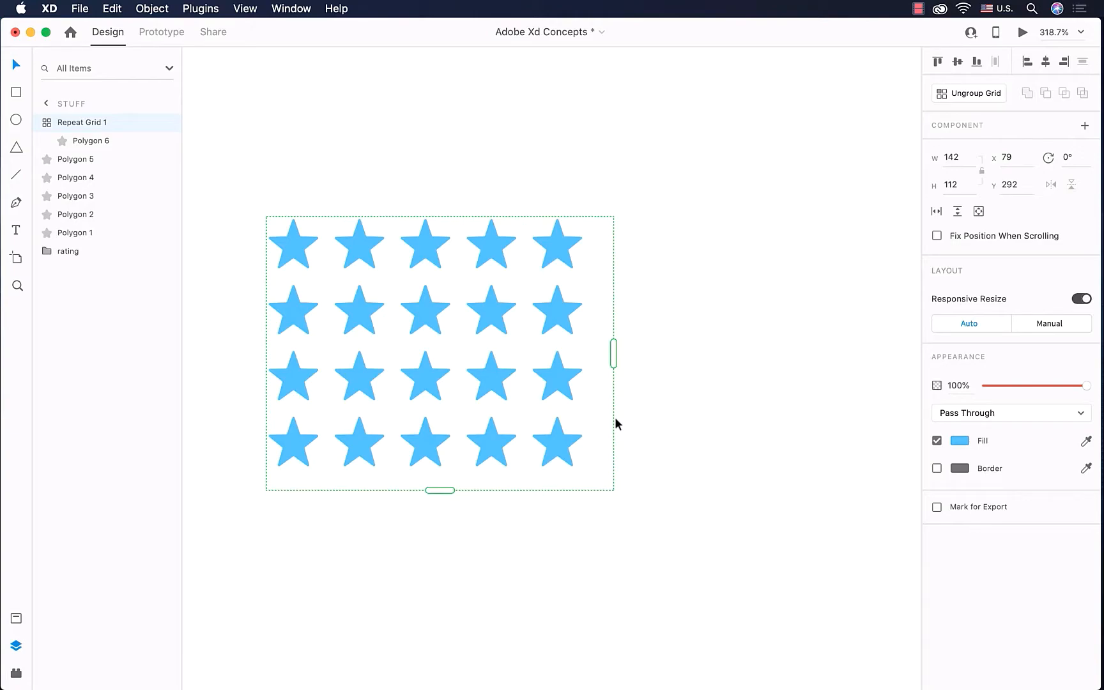
Step: Shrink the repeat grid back to a single star and ungroup it
{"action": "scroll", "coordinate": [564, 462], "scroll_direction": "down", "scroll_amount": 5}
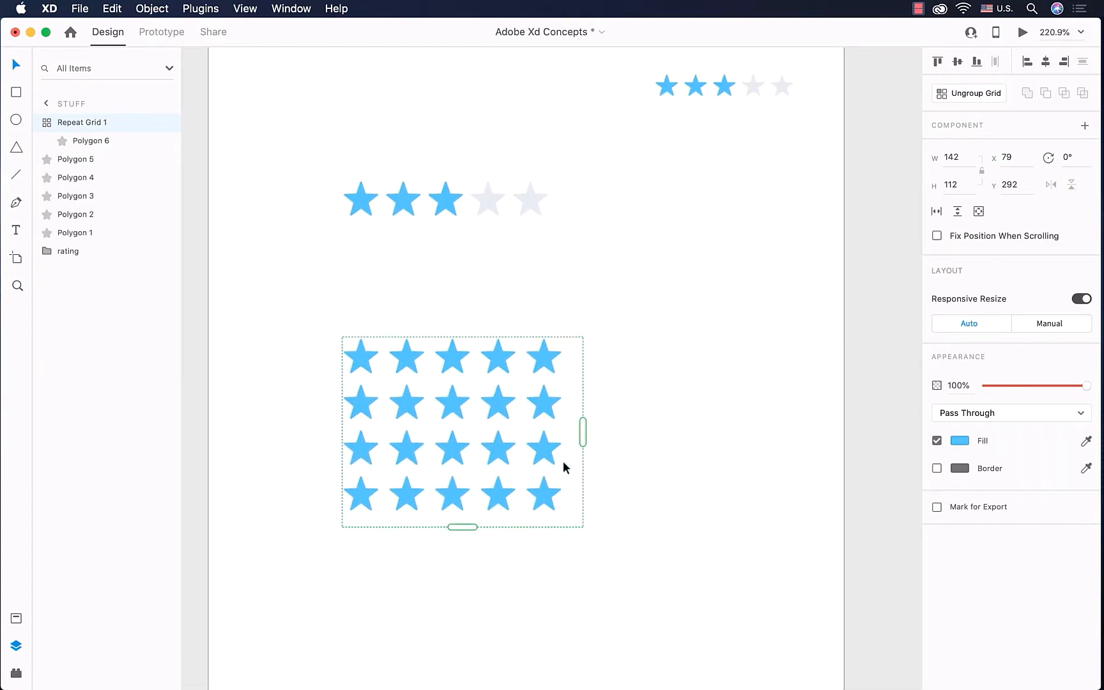
{"action": "left_click_drag", "start_coordinate": [462, 527], "coordinate": [469, 382]}
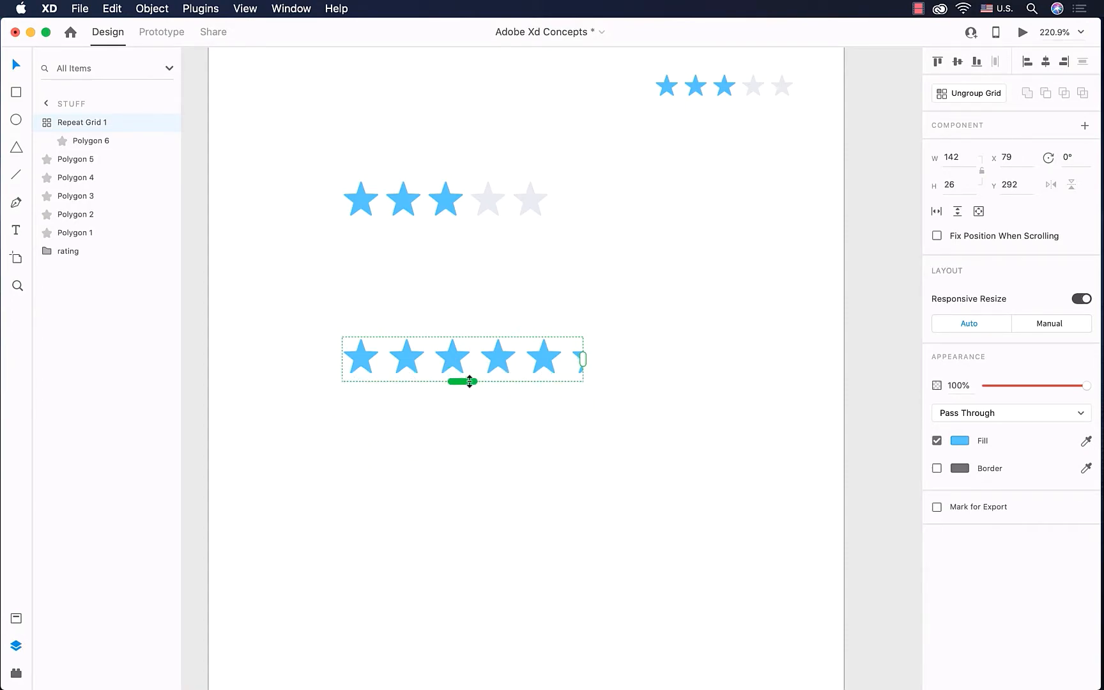
{"action": "scroll", "coordinate": [437, 325], "scroll_direction": "up", "scroll_amount": 5}
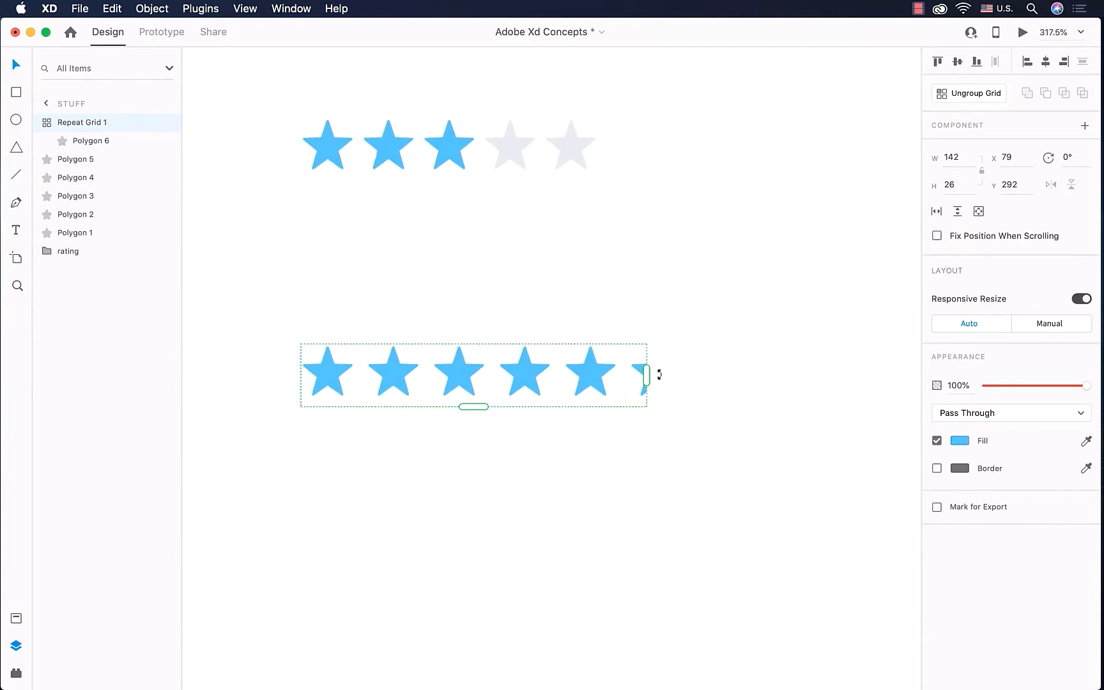
{"action": "left_click_drag", "start_coordinate": [646, 376], "coordinate": [362, 375]}
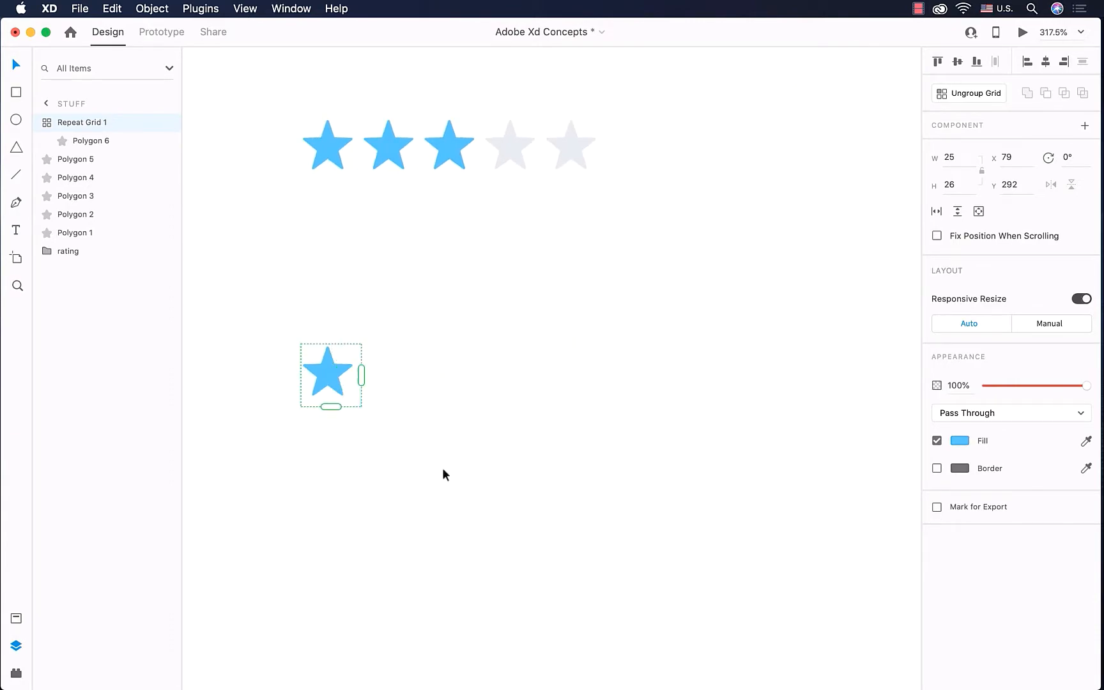
{"action": "left_click", "coordinate": [350, 478]}
{"action": "left_click", "coordinate": [319, 379]}
{"action": "left_click", "coordinate": [987, 98]}
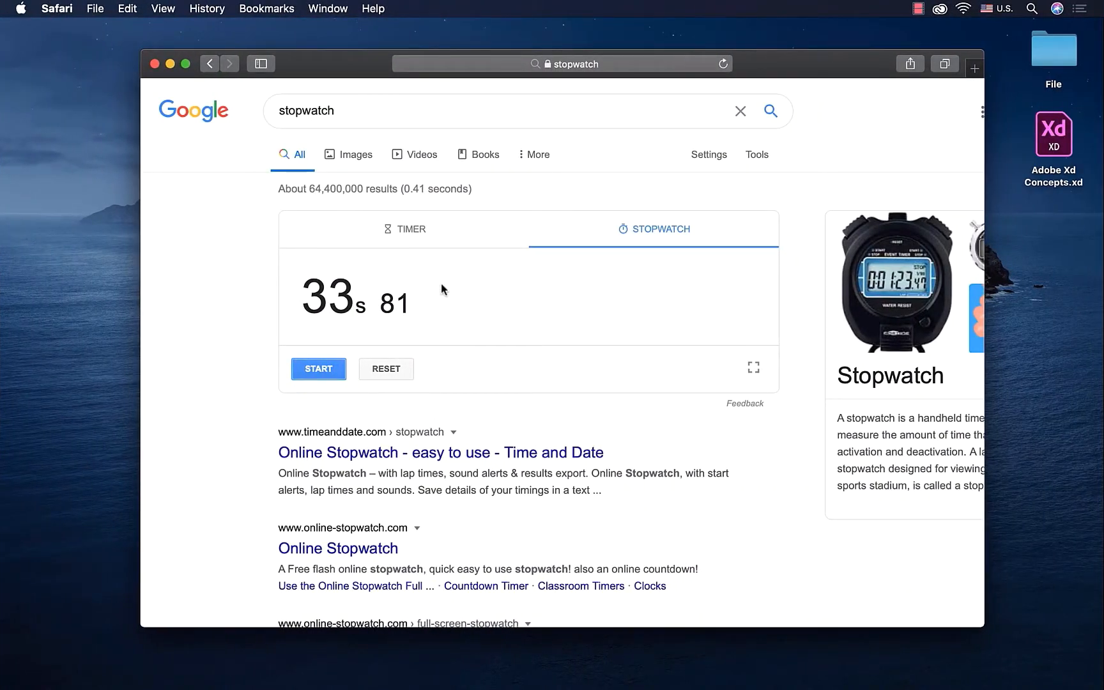
Step: Switch to the stopwatch page in Safari, reset the stopwatch and start it
{"action": "left_click", "coordinate": [377, 370]}
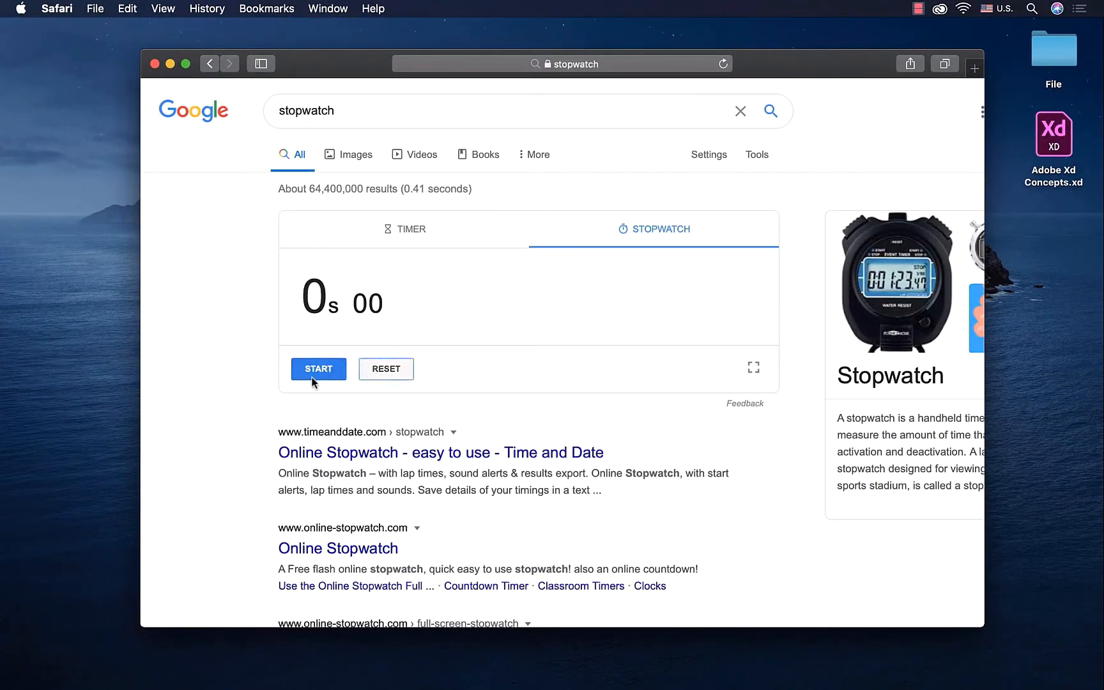
{"action": "left_click", "coordinate": [314, 370]}
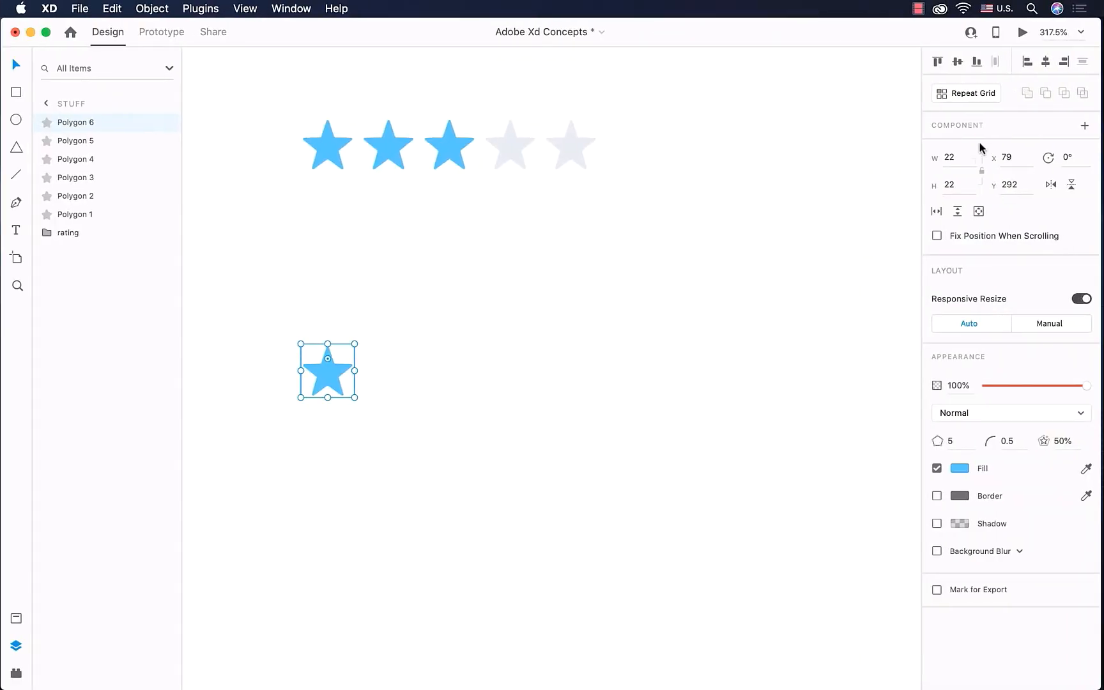
Step: Make the star a repeat grid of five stars in one row, with gaps matching the rating row above
{"action": "left_click", "coordinate": [956, 96]}
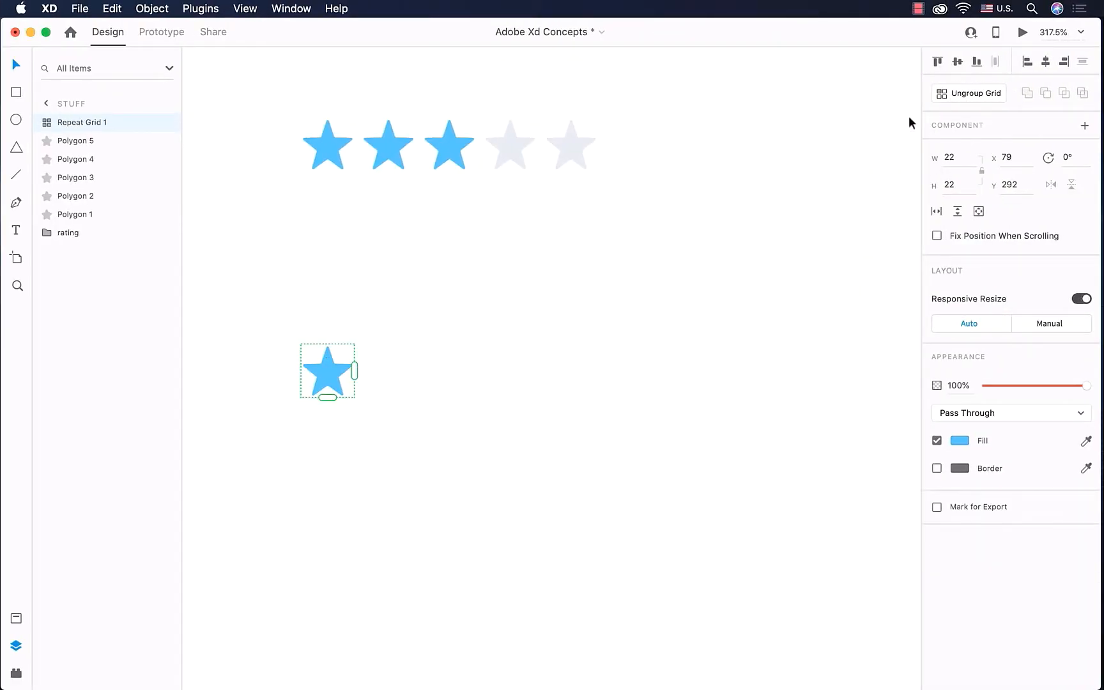
{"action": "left_click_drag", "start_coordinate": [354, 363], "coordinate": [786, 374]}
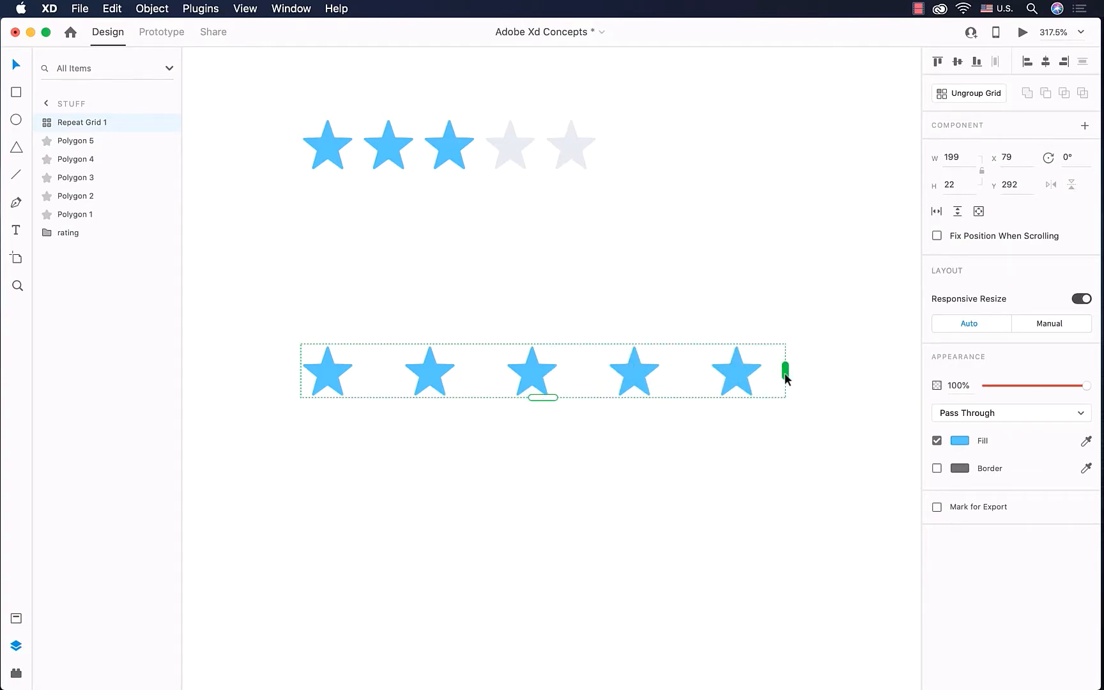
{"action": "left_click_drag", "start_coordinate": [698, 381], "coordinate": [526, 386]}
Step: Switch to Safari to stop the stopwatch and return to Adobe XD
{"action": "key", "text": "ctrl+Right"}
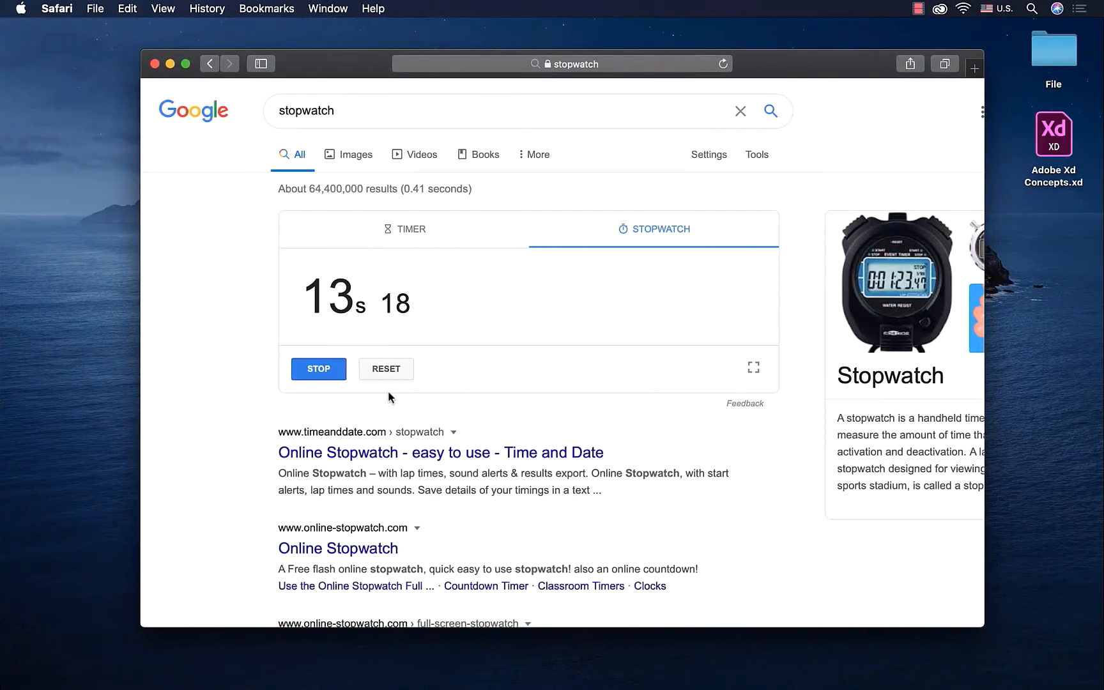
{"action": "left_click", "coordinate": [314, 371]}
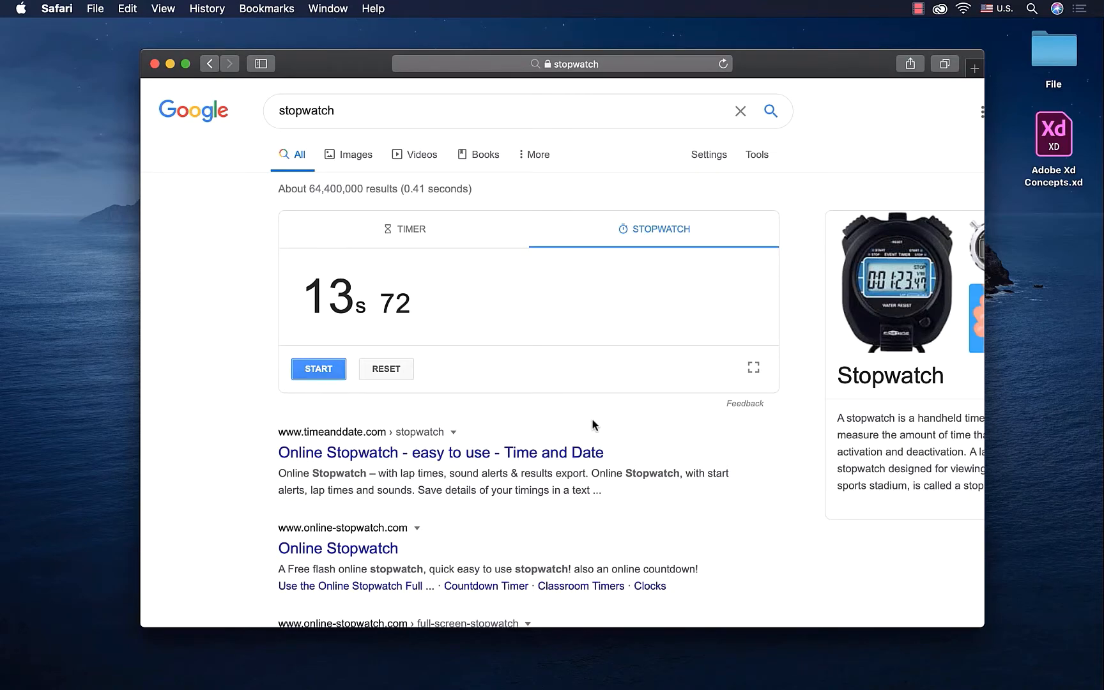
{"action": "key", "text": "ctrl+Left"}
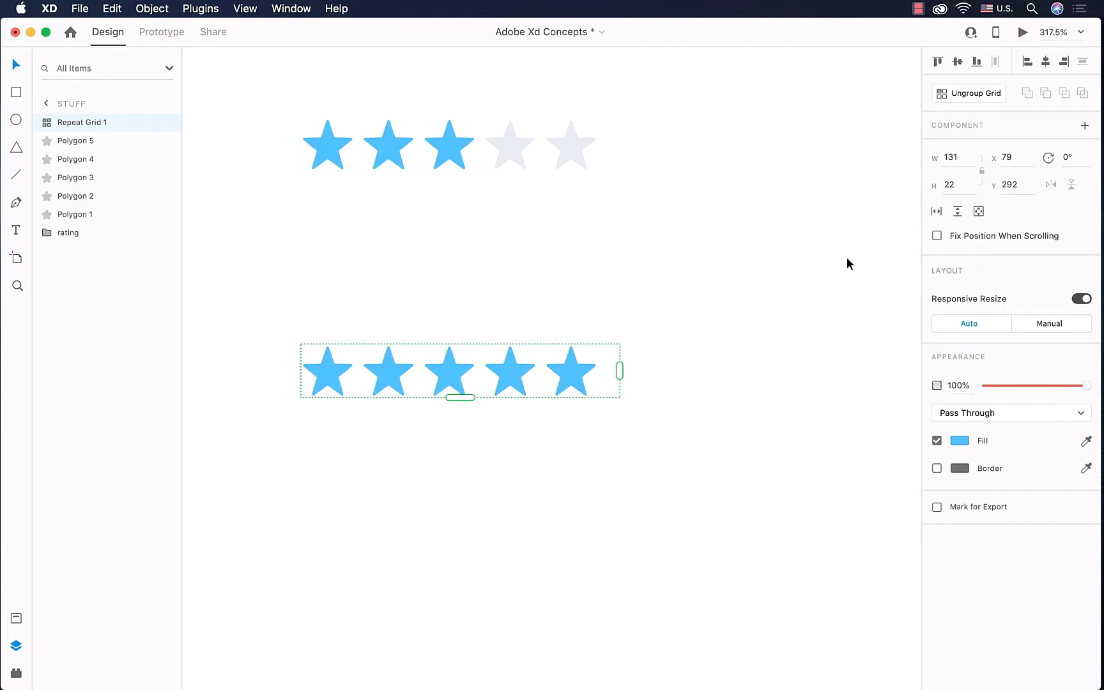
Step: Ungroup the star grid and fill its last two stars with the light grey sampled from the rating row above
{"action": "left_click", "coordinate": [970, 98]}
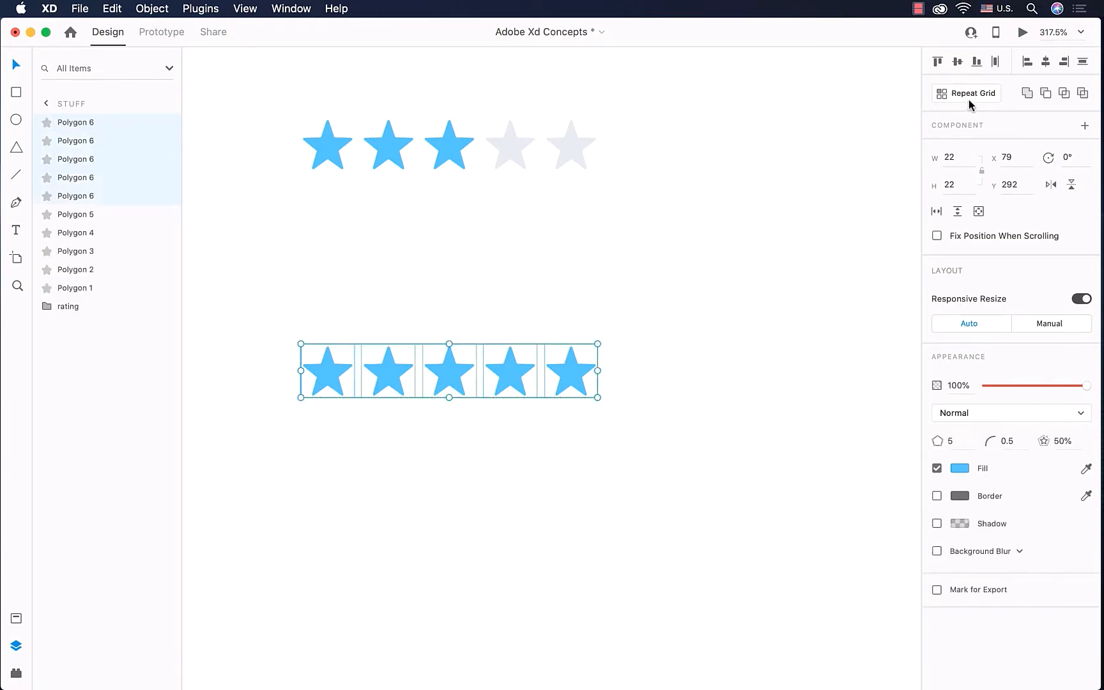
{"action": "left_click", "coordinate": [668, 313]}
{"action": "left_click_drag", "start_coordinate": [618, 307], "coordinate": [481, 451]}
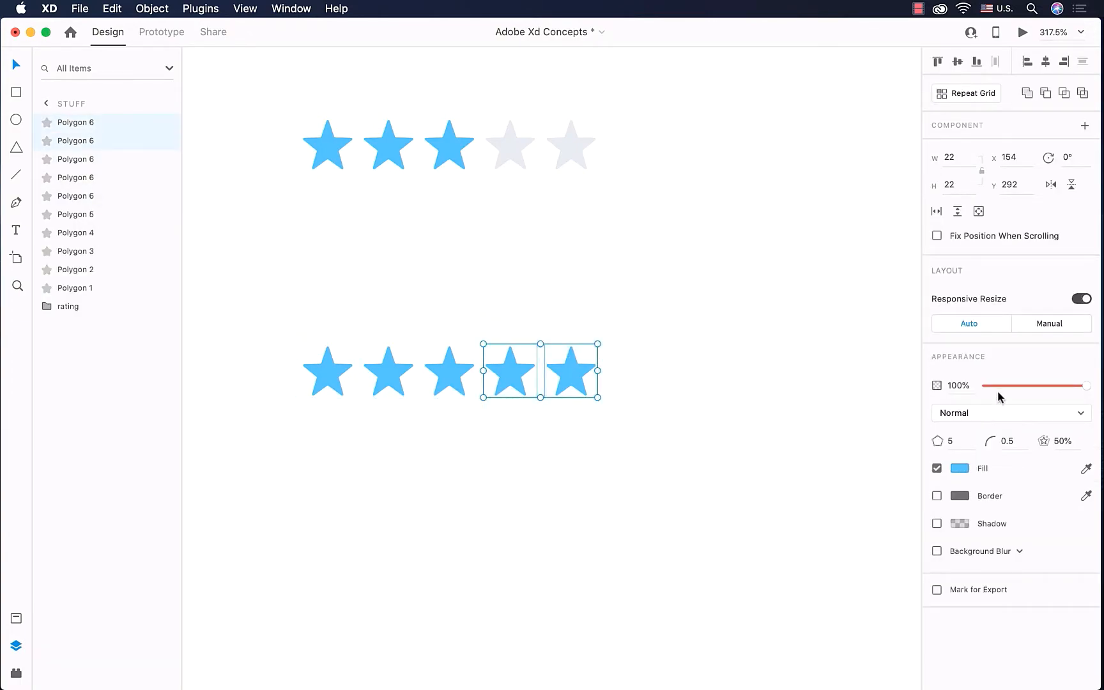
{"action": "left_click", "coordinate": [1087, 468]}
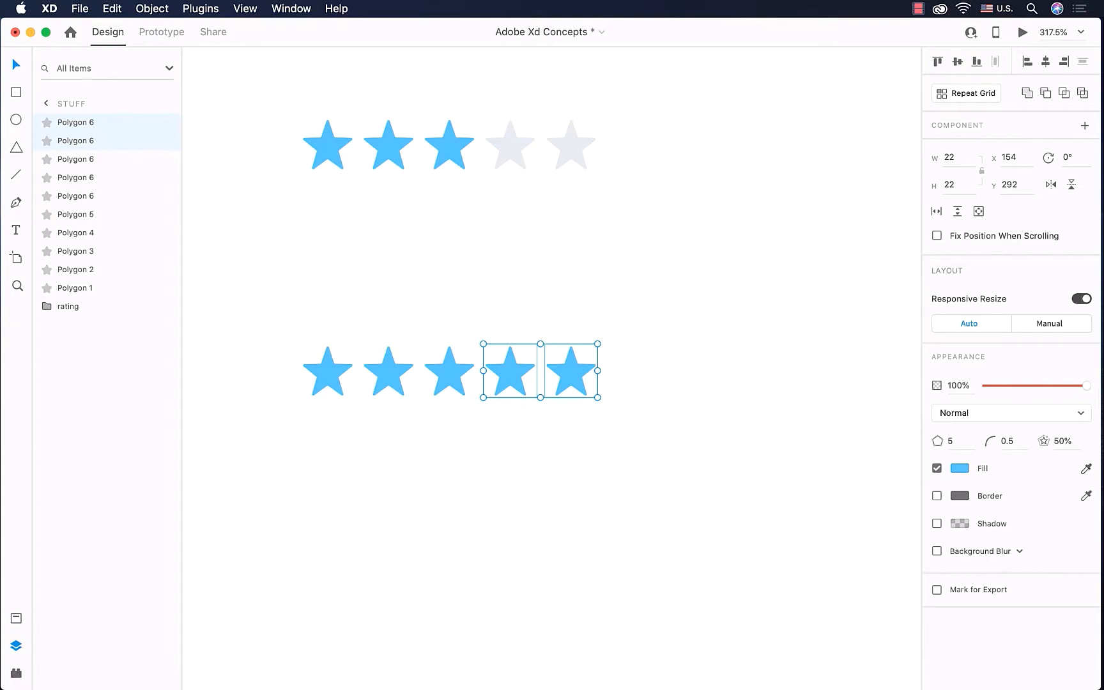
{"action": "left_click", "coordinate": [509, 161]}
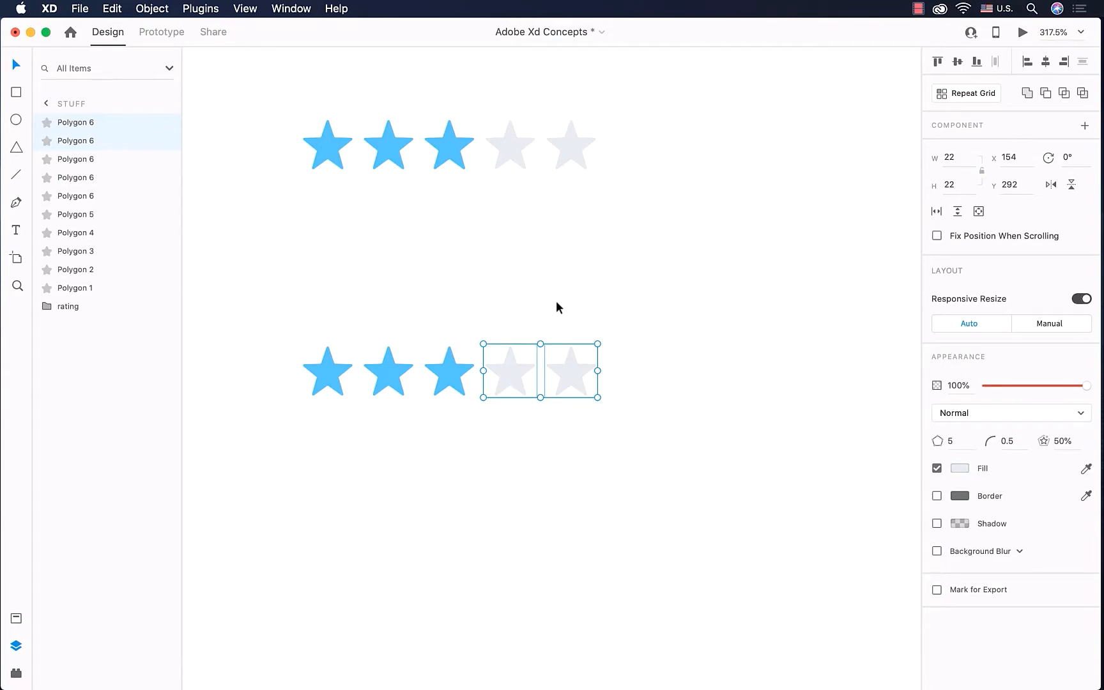
Step: Add an iPhone X, XS, 11 Pro artboard (375 × 812) beside the Messages artboard
{"action": "scroll", "coordinate": [555, 300], "scroll_direction": "down", "scroll_amount": 10}
{"action": "left_click", "coordinate": [534, 459]}
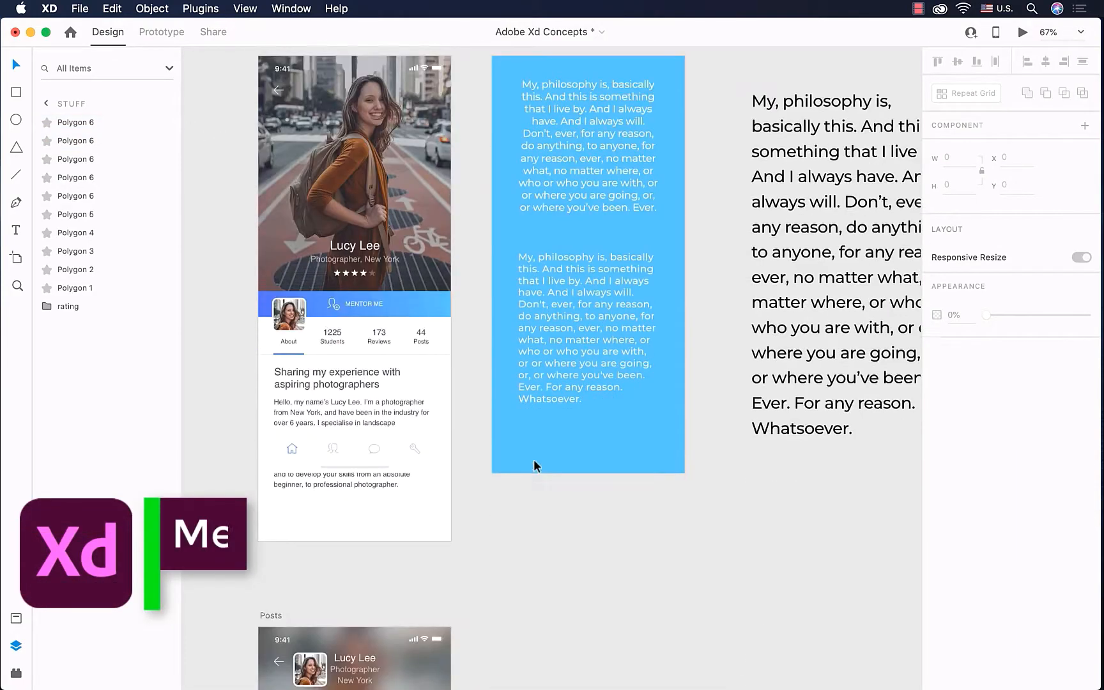
{"action": "scroll", "coordinate": [535, 460], "scroll_direction": "down", "scroll_amount": 20}
{"action": "scroll", "coordinate": [534, 460], "scroll_direction": "up", "scroll_amount": 7}
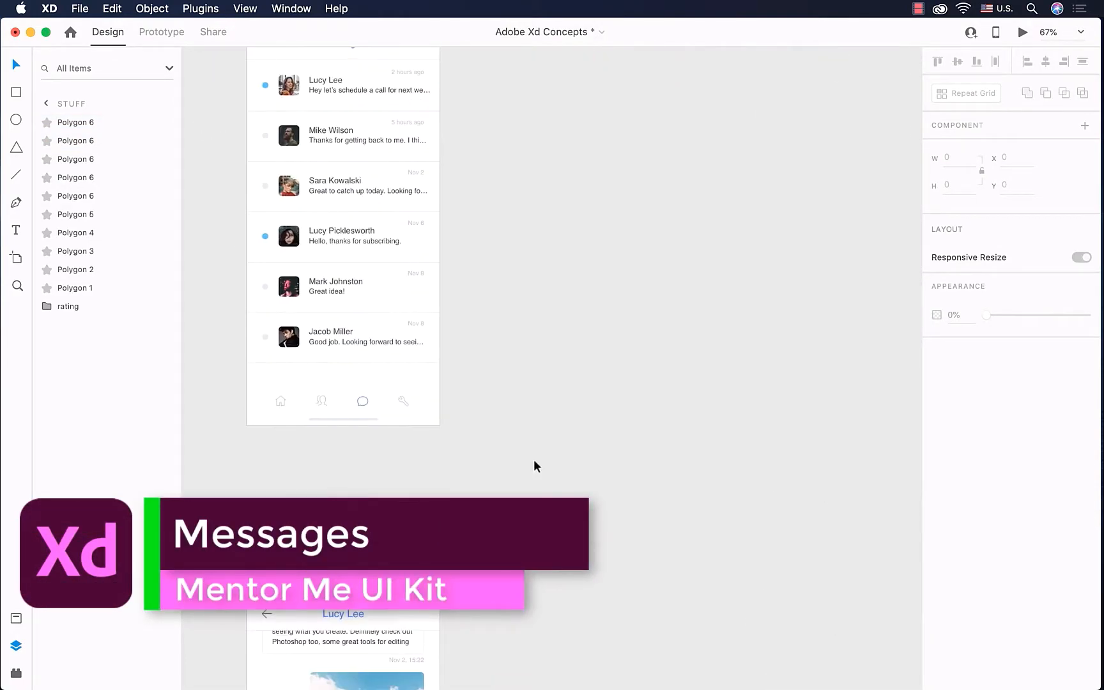
{"action": "scroll", "coordinate": [534, 459], "scroll_direction": "down", "scroll_amount": 1}
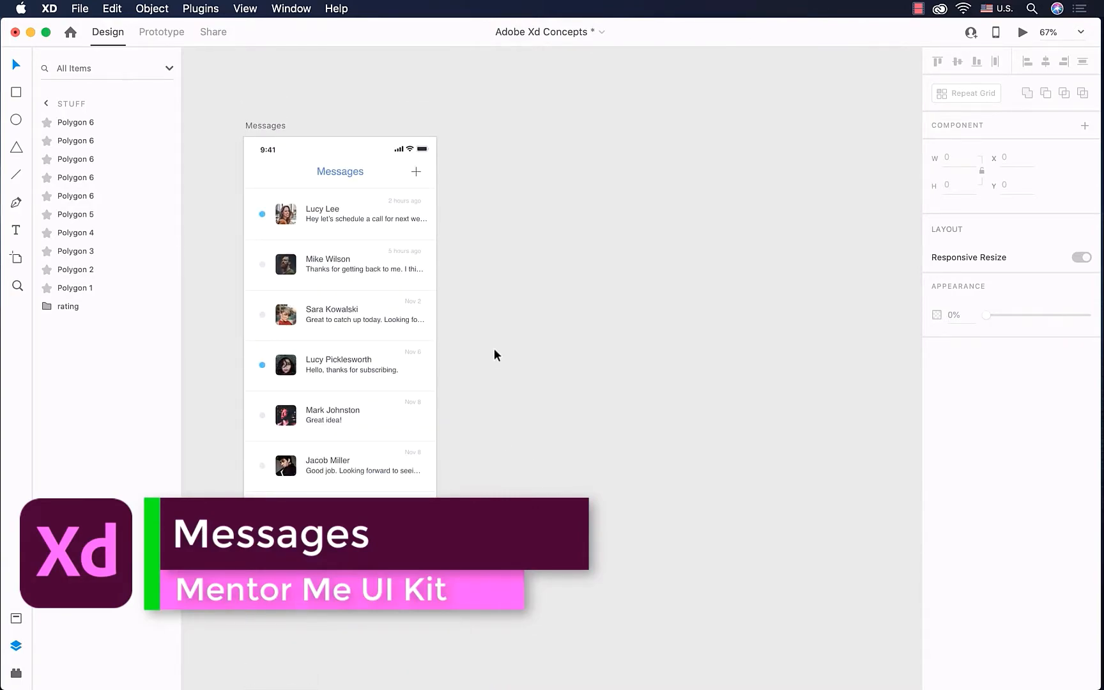
{"action": "left_click", "coordinate": [16, 257]}
{"action": "left_click", "coordinate": [952, 92]}
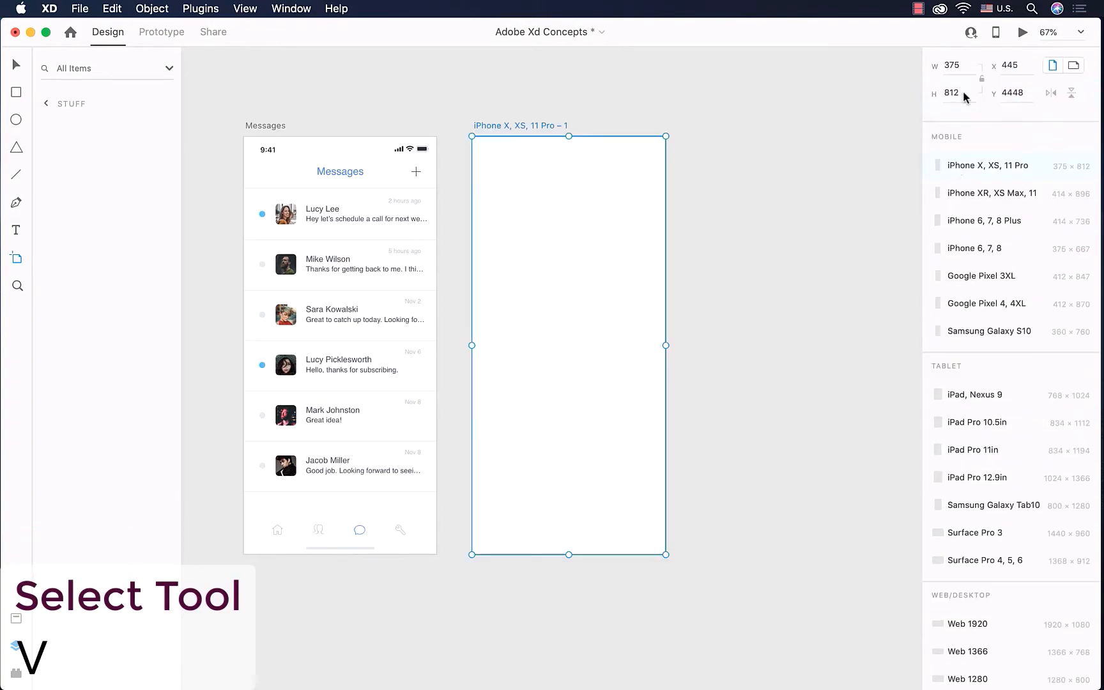
{"action": "key", "text": "v"}
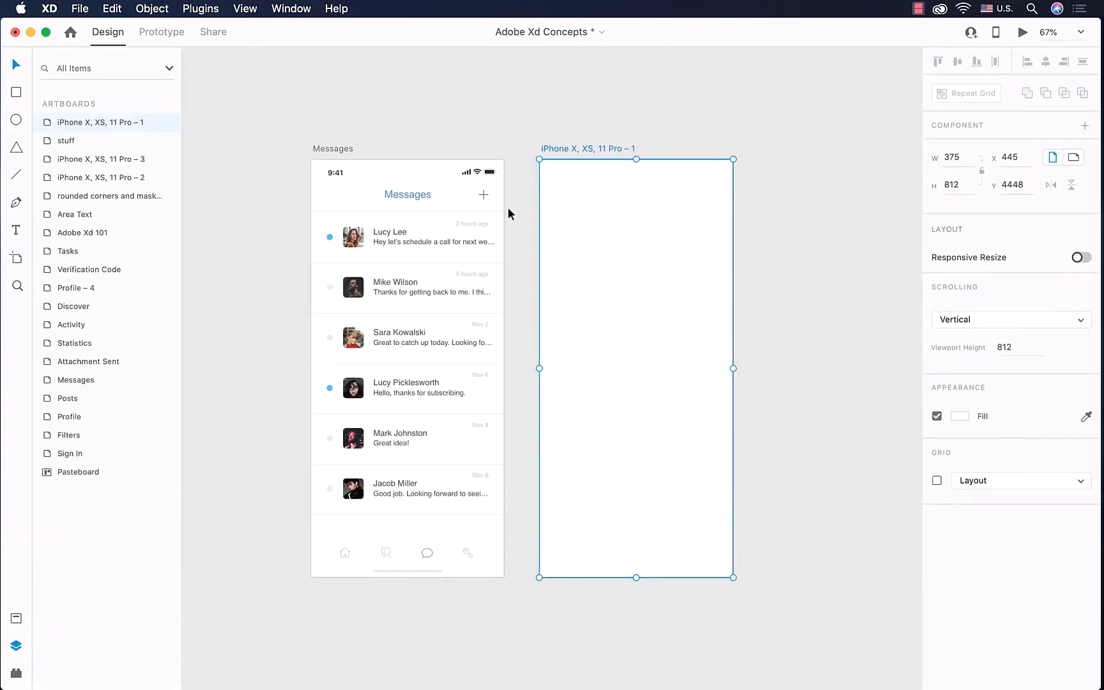
Step: Draw a 65 by 65 square near the upper-left corner of the new artboard
{"action": "scroll", "coordinate": [454, 266], "scroll_direction": "up", "scroll_amount": 5}
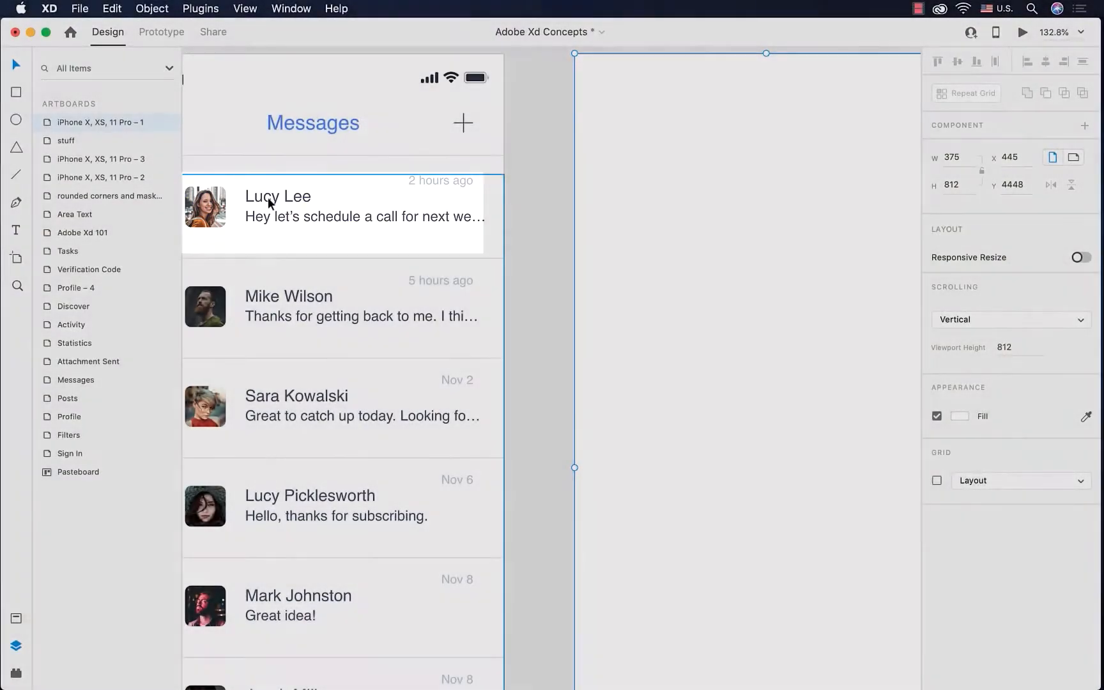
{"action": "scroll", "coordinate": [395, 207], "scroll_direction": "right", "scroll_amount": 3}
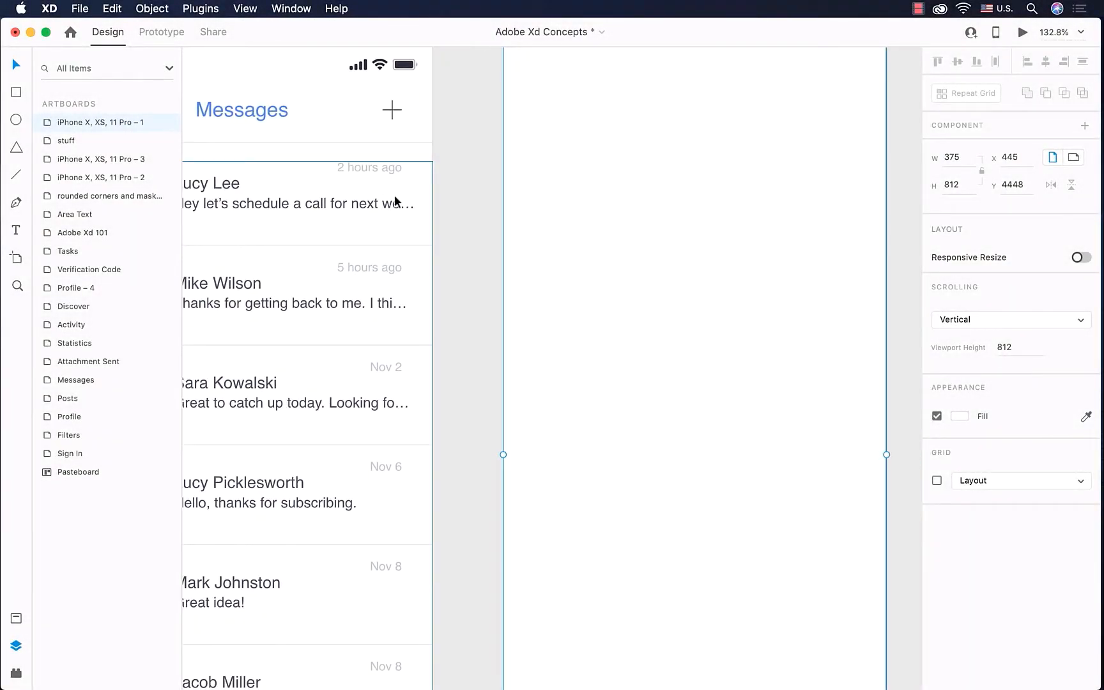
{"action": "left_click", "coordinate": [17, 93]}
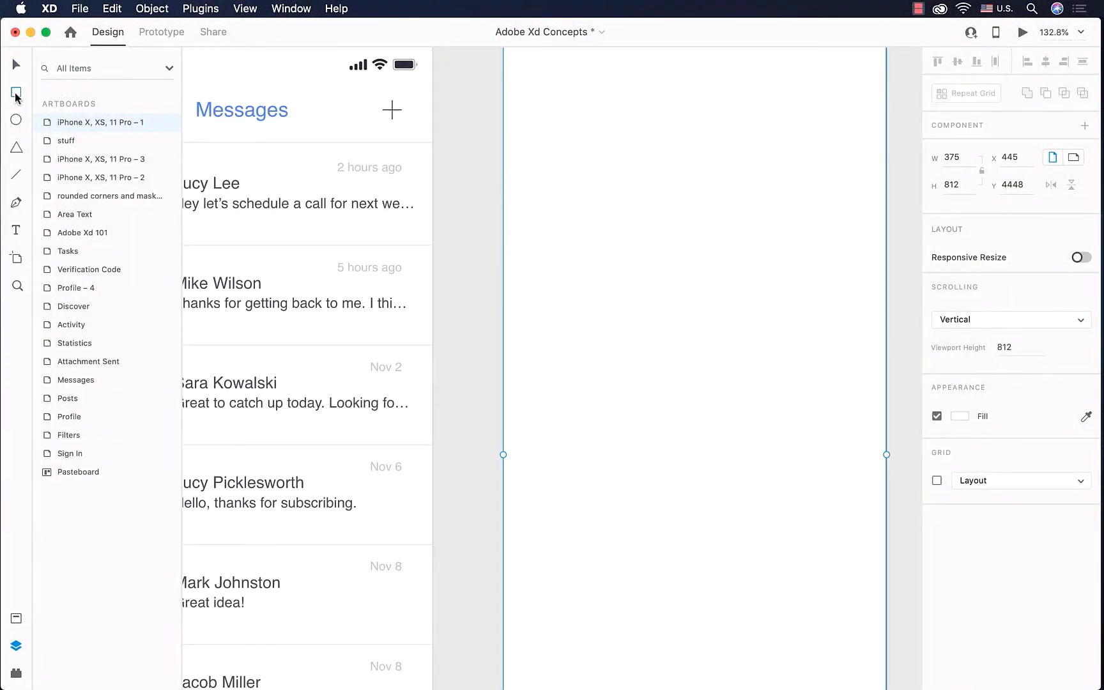
{"action": "scroll", "coordinate": [547, 155], "scroll_direction": "up", "scroll_amount": 2}
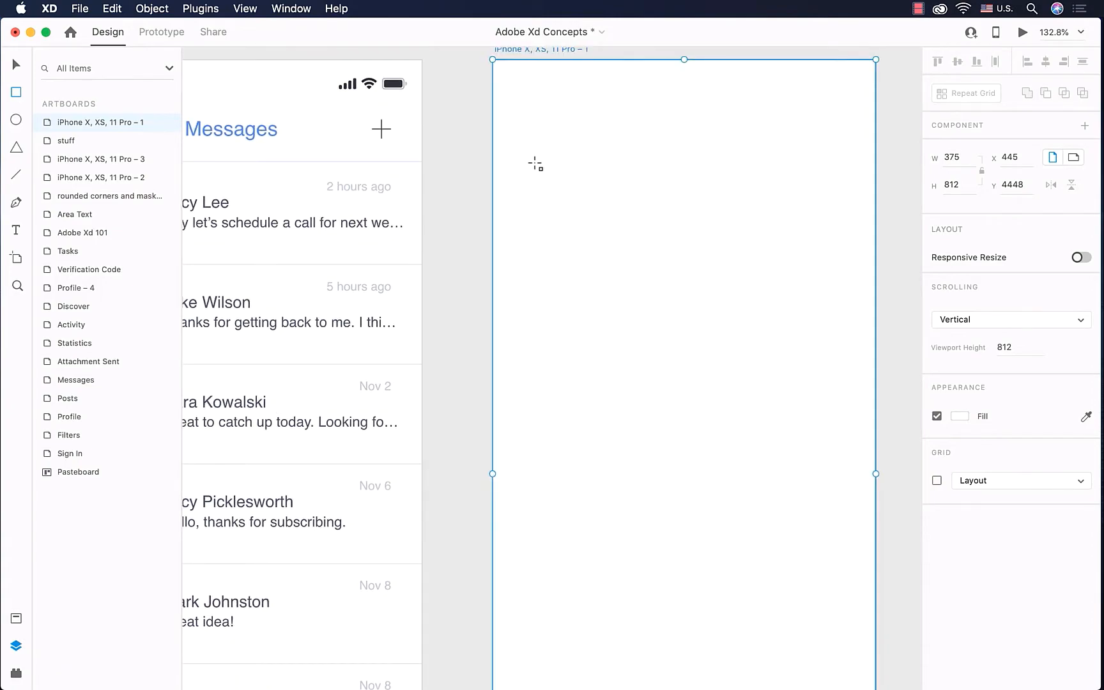
{"action": "left_click_drag", "start_coordinate": [521, 173], "coordinate": [587, 260]}
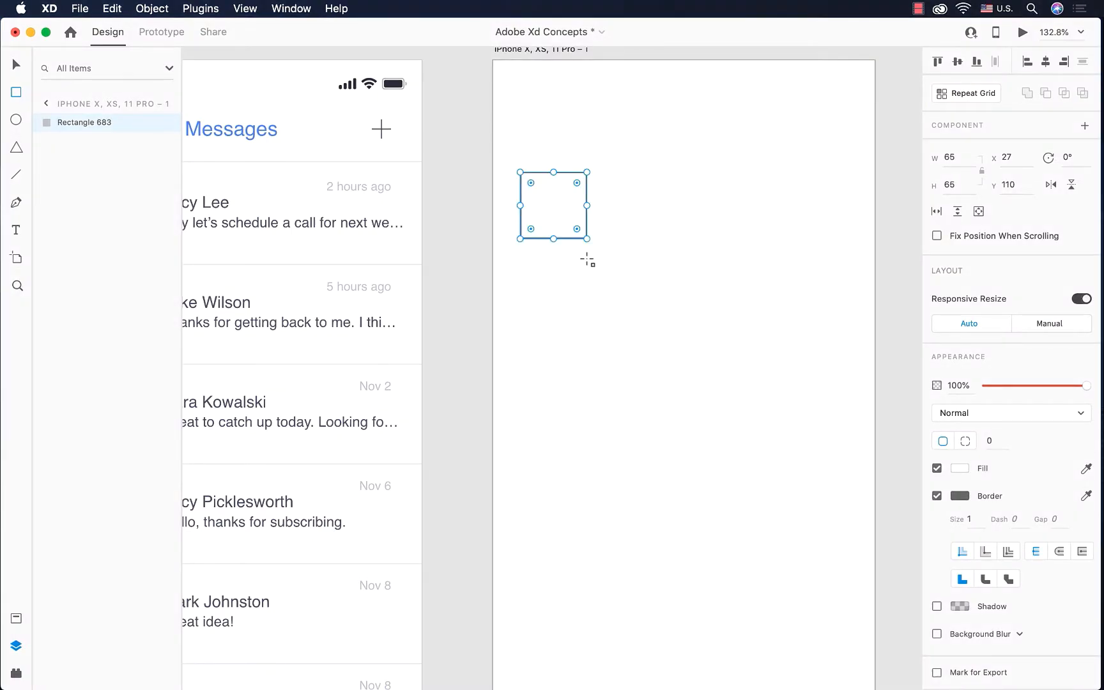
Step: Add the text "name" beside the square on the new artboard, aligned with the square's upper edge
{"action": "key", "text": "v"}
{"action": "scroll", "coordinate": [587, 262], "scroll_direction": "up", "scroll_amount": 3}
{"action": "scroll", "coordinate": [586, 261], "scroll_direction": "right", "scroll_amount": 3}
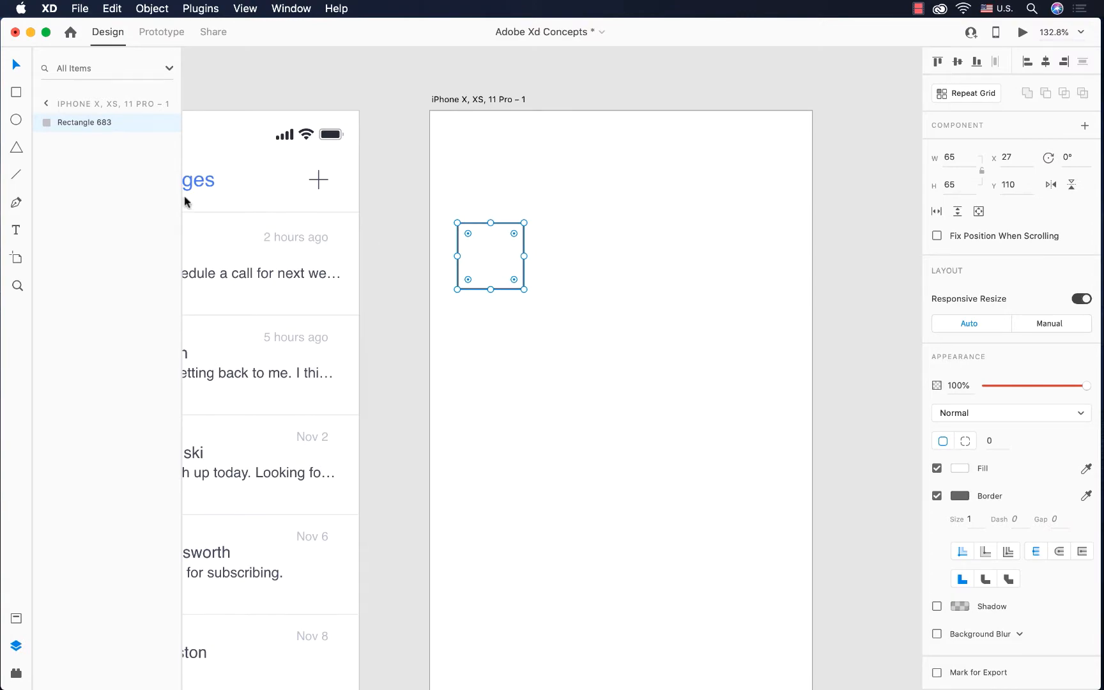
{"action": "left_click", "coordinate": [16, 230]}
{"action": "left_click", "coordinate": [552, 234]}
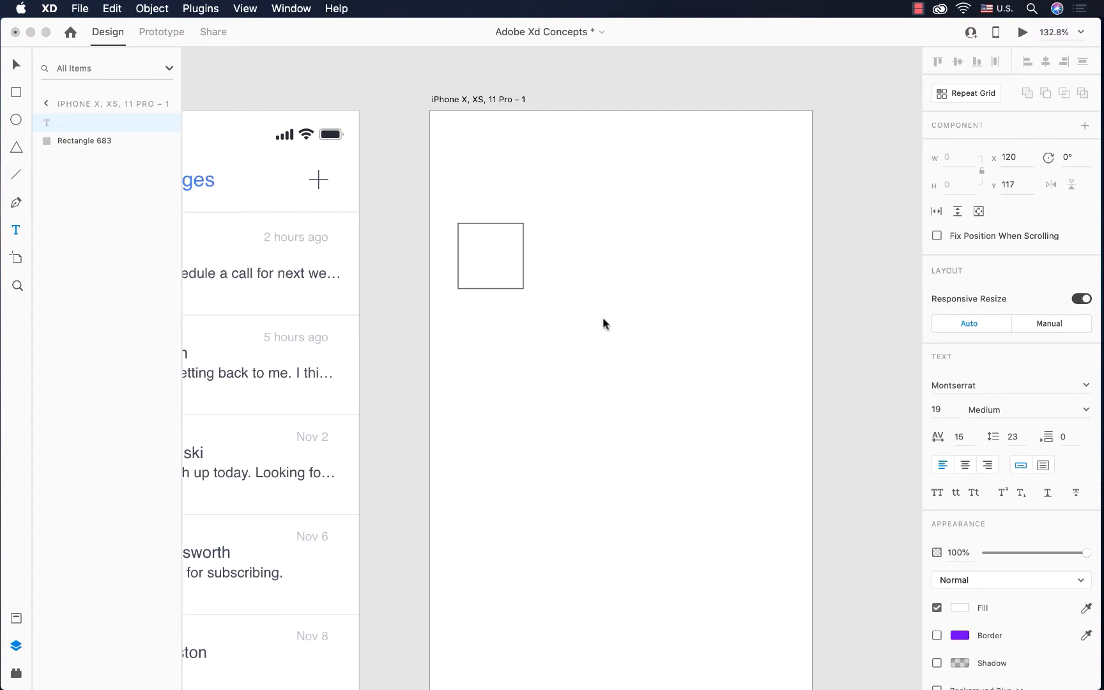
{"action": "type", "text": "name"}
{"action": "left_click_drag", "start_coordinate": [592, 227], "coordinate": [587, 239]}
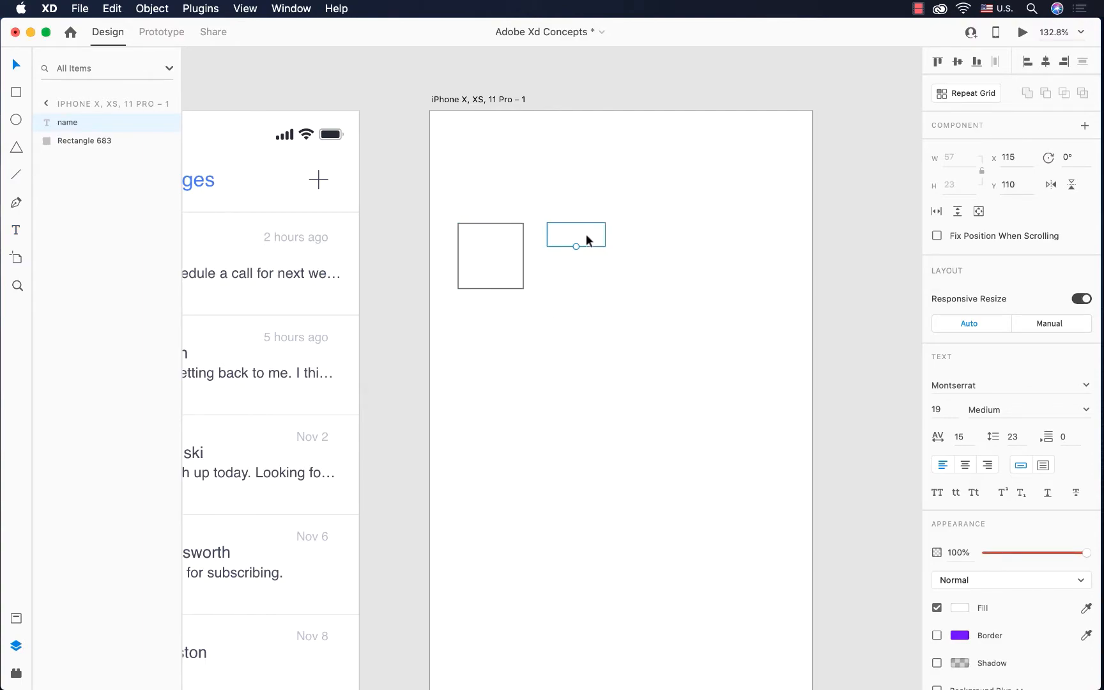
Step: Fill the "name" text with black #000000 and shift it slightly away from the square, keeping their upper edges aligned
{"action": "left_click", "coordinate": [959, 608]}
{"action": "left_click_drag", "start_coordinate": [796, 557], "coordinate": [909, 632]}
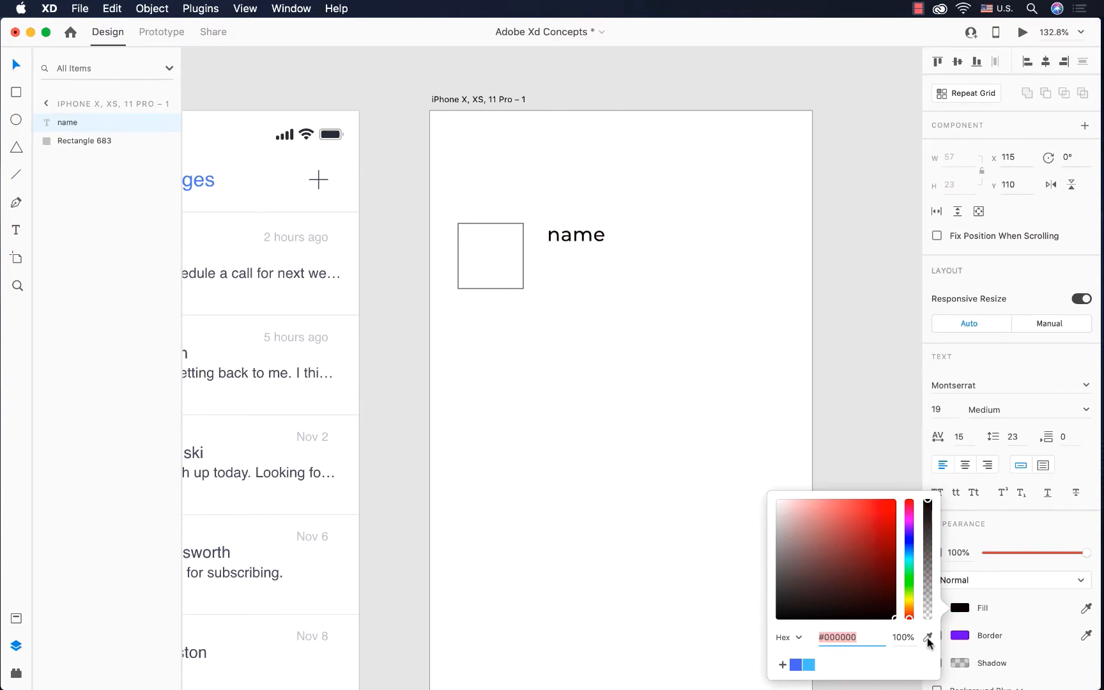
{"action": "left_click", "coordinate": [641, 311]}
{"action": "left_click_drag", "start_coordinate": [580, 233], "coordinate": [584, 228]}
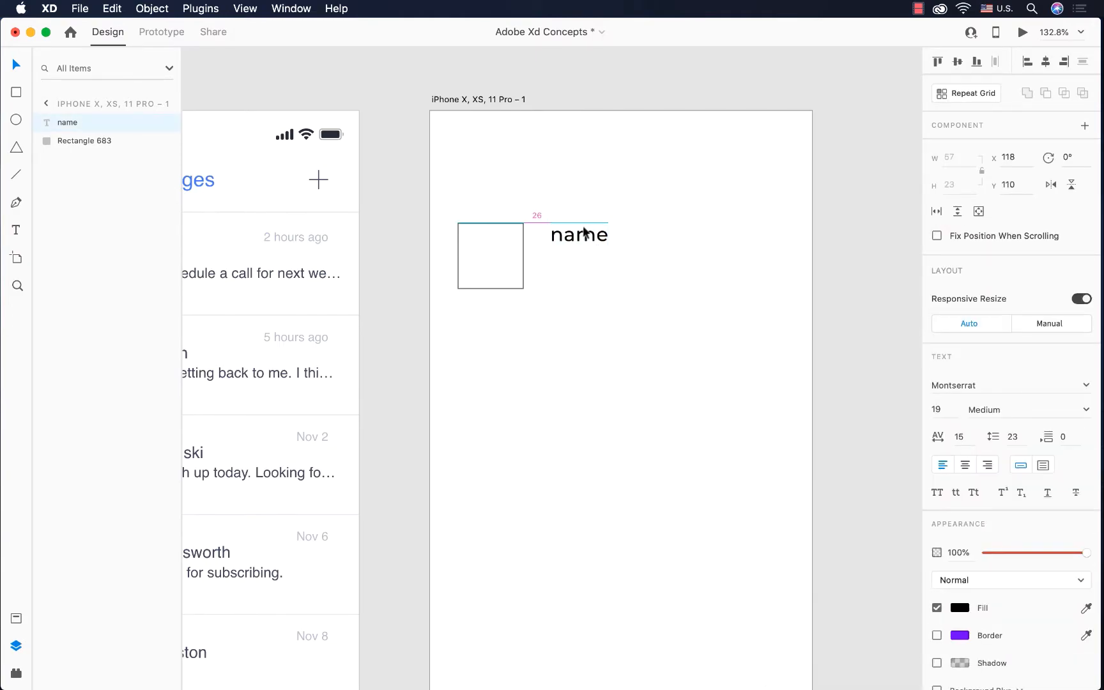
Step: Add the text "Titles" below "name", beside the square's lower edge
{"action": "key", "text": "t"}
{"action": "left_click", "coordinate": [553, 285]}
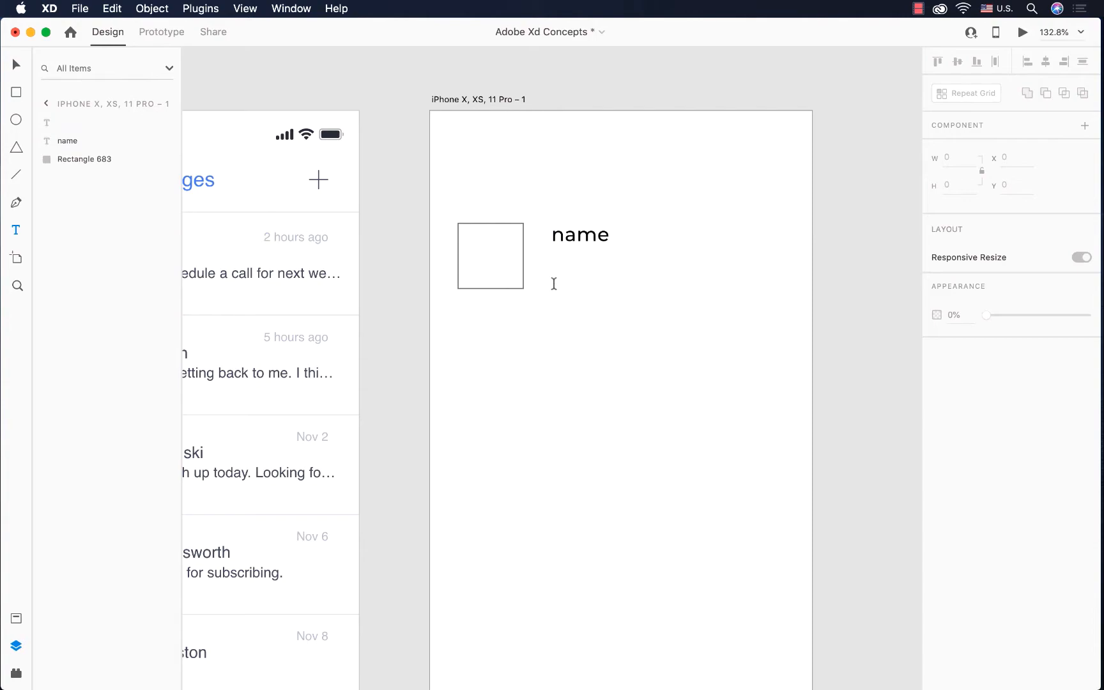
{"action": "type", "text": "Titles"}
{"action": "key", "text": "Escape"}
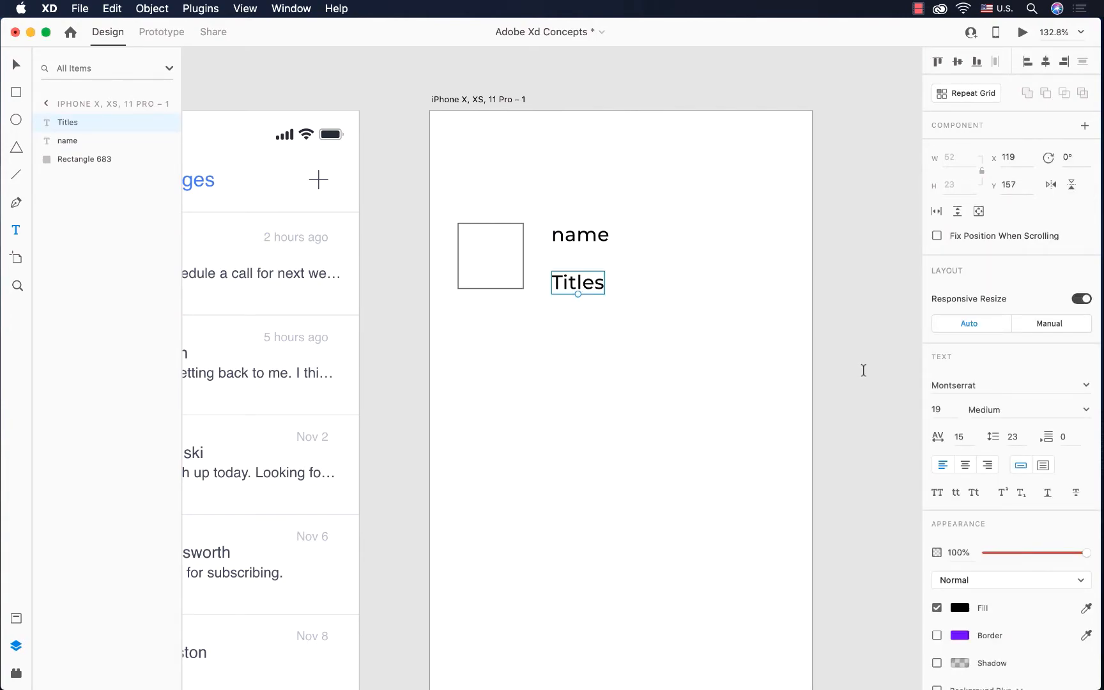
Step: Set the "Titles" text to size 14 and move it up slightly, keeping it left-aligned with "name"
{"action": "left_click", "coordinate": [937, 409]}
{"action": "type", "text": "12"}
{"action": "key", "text": "Return"}
{"action": "key", "text": "Up"}
{"action": "key", "text": "Up"}
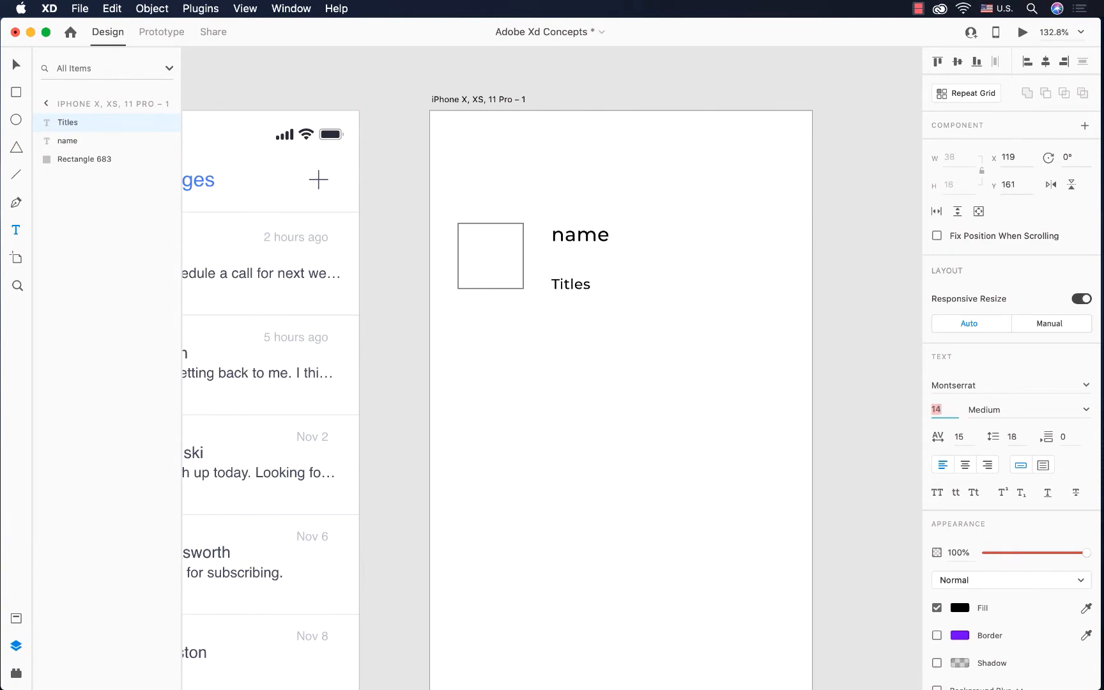
{"action": "left_click", "coordinate": [742, 350]}
{"action": "key", "text": "Escape"}
{"action": "left_click_drag", "start_coordinate": [572, 290], "coordinate": [568, 282]}
{"action": "left_click", "coordinate": [549, 351]}
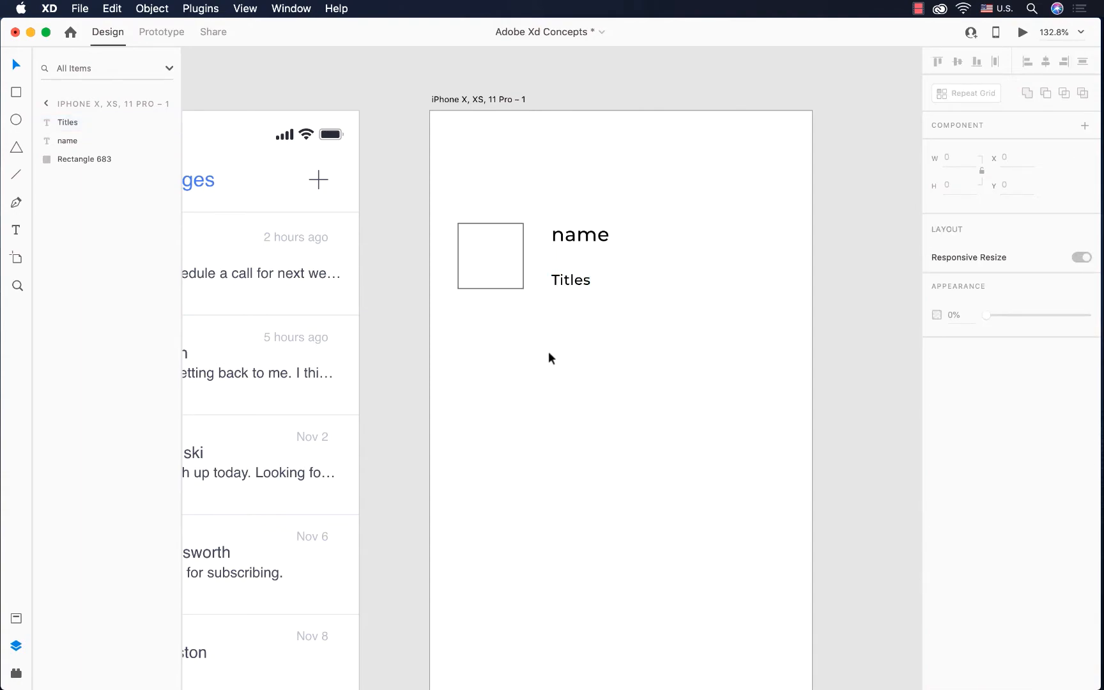
Step: Turn the square and both texts into a Repeat Grid and extend it downward to five rows, about 412 high
{"action": "scroll", "coordinate": [549, 351], "scroll_direction": "down", "scroll_amount": 5}
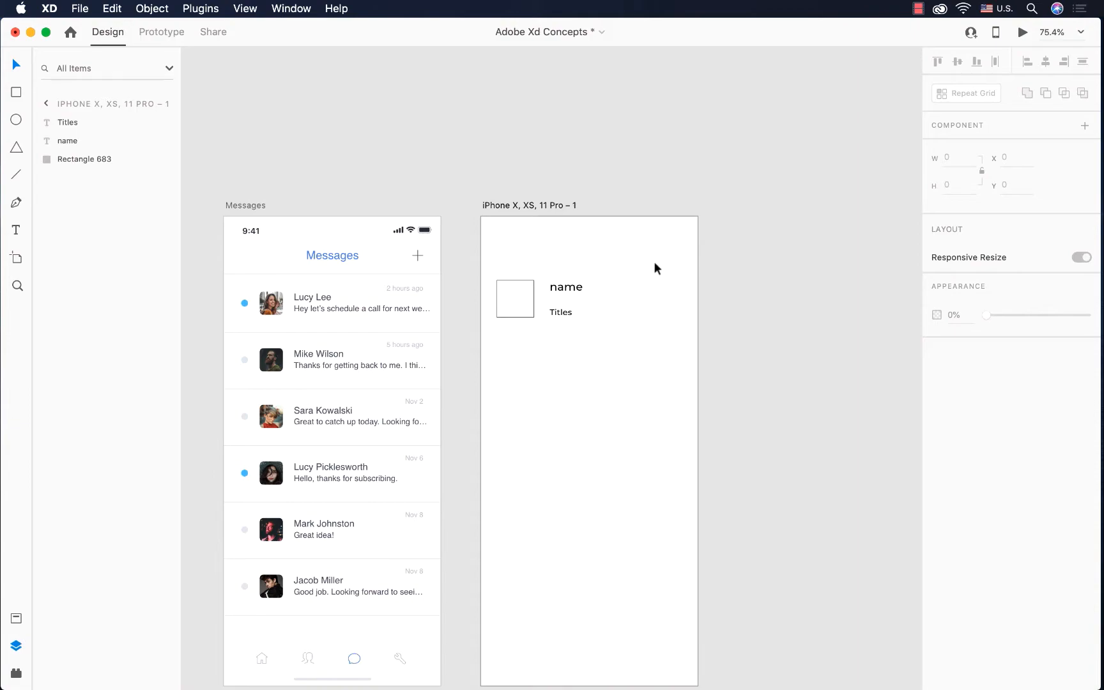
{"action": "left_click_drag", "start_coordinate": [653, 261], "coordinate": [500, 370]}
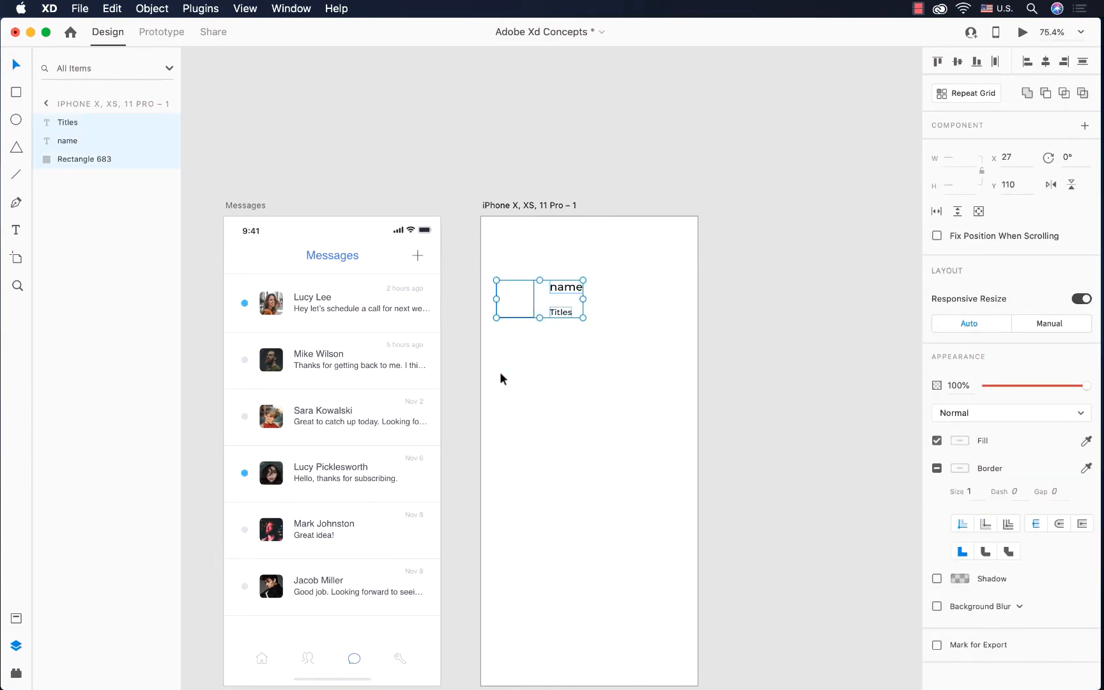
{"action": "left_click", "coordinate": [974, 94]}
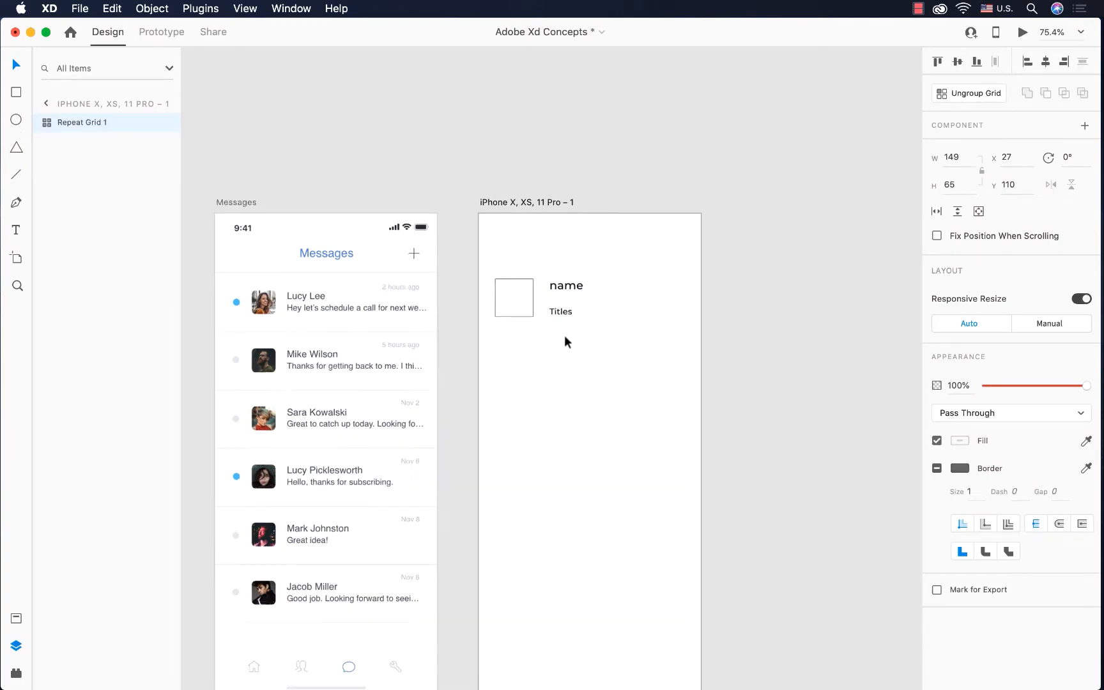
{"action": "scroll", "coordinate": [564, 335], "scroll_direction": "up", "scroll_amount": 5}
{"action": "scroll", "coordinate": [564, 335], "scroll_direction": "down", "scroll_amount": 2}
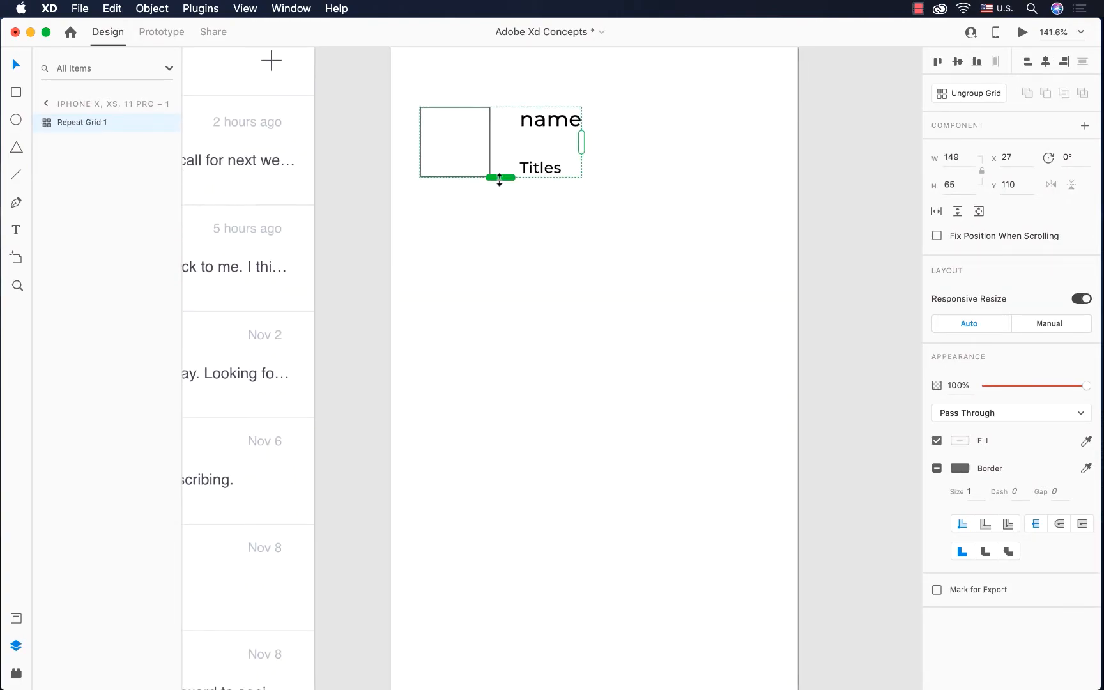
{"action": "left_click_drag", "start_coordinate": [500, 179], "coordinate": [496, 555]}
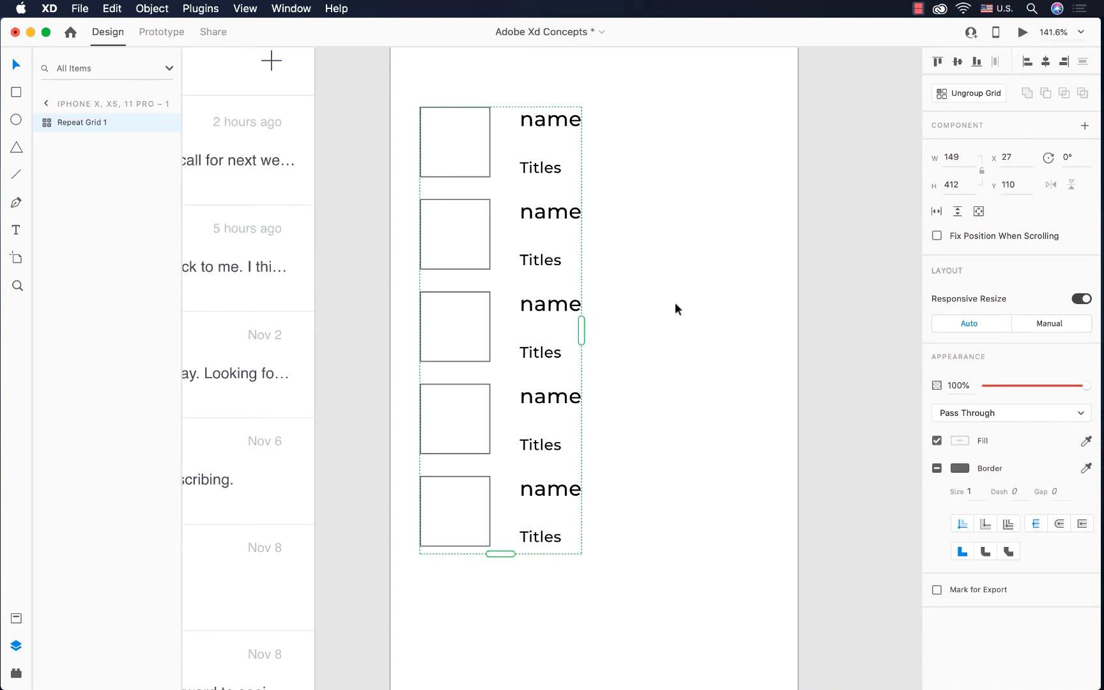
Step: Open the Repeat Grid folder inside the desktop's File folder in Finder and place its window beside the artboard
{"action": "left_click_drag", "start_coordinate": [1100, 265], "coordinate": [851, 256]}
{"action": "double_click", "coordinate": [1054, 51]}
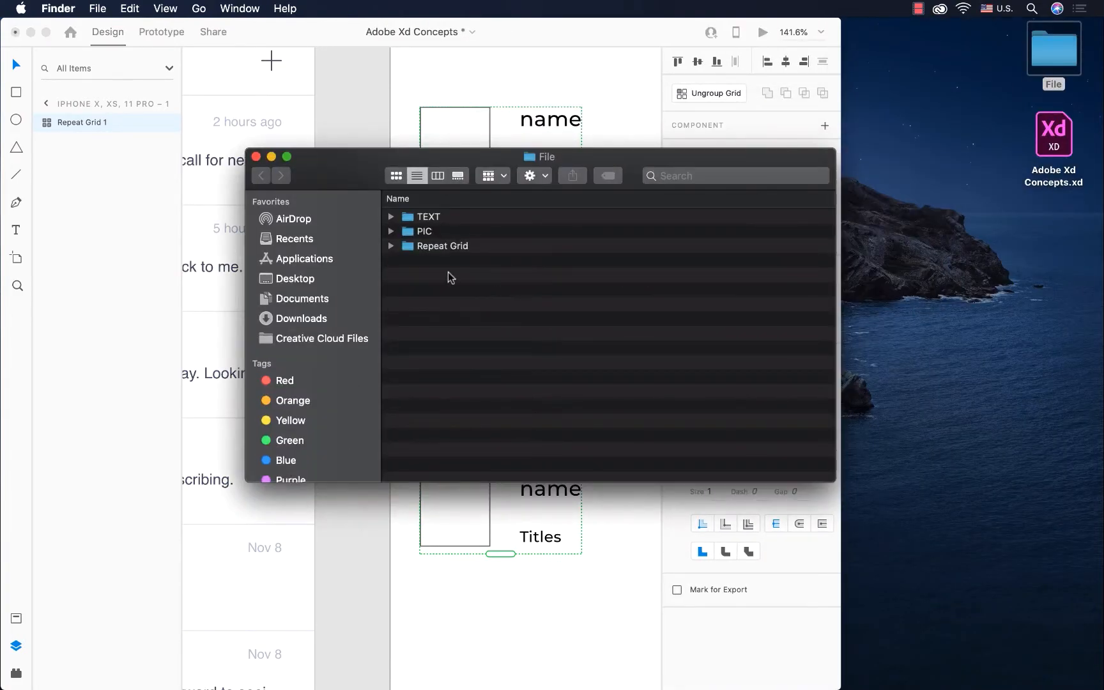
{"action": "double_click", "coordinate": [425, 247]}
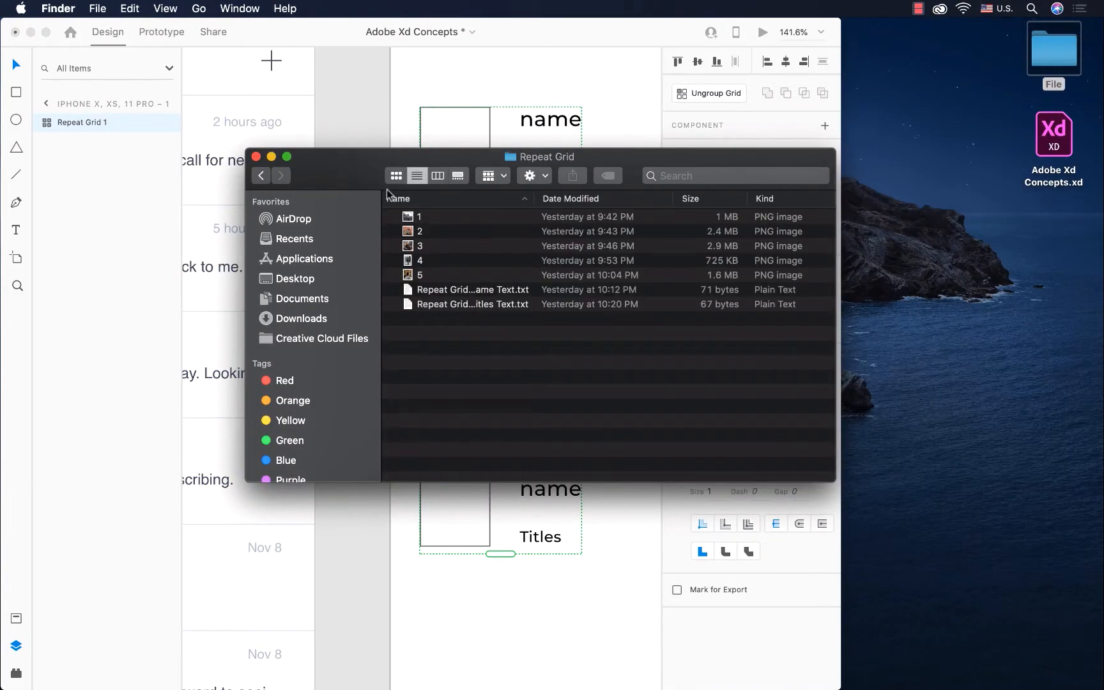
{"action": "left_click_drag", "start_coordinate": [343, 174], "coordinate": [766, 134]}
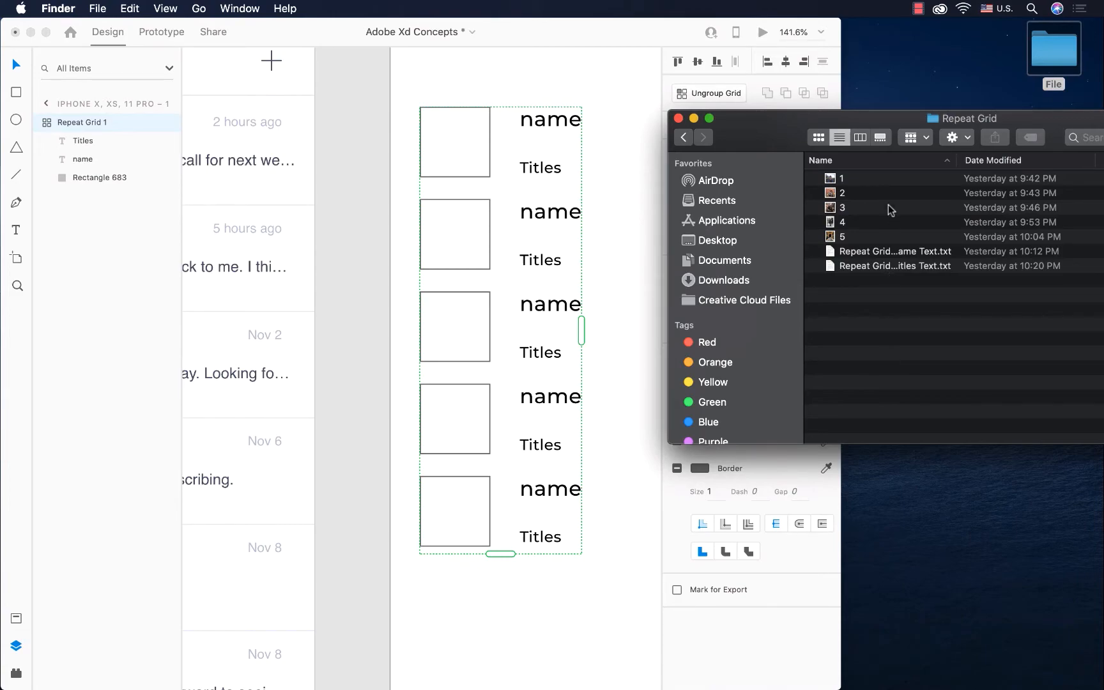
Step: Fill the repeat grid's squares with the images 1 to 5 from the Repeat Grid folder
{"action": "left_click", "coordinate": [865, 178]}
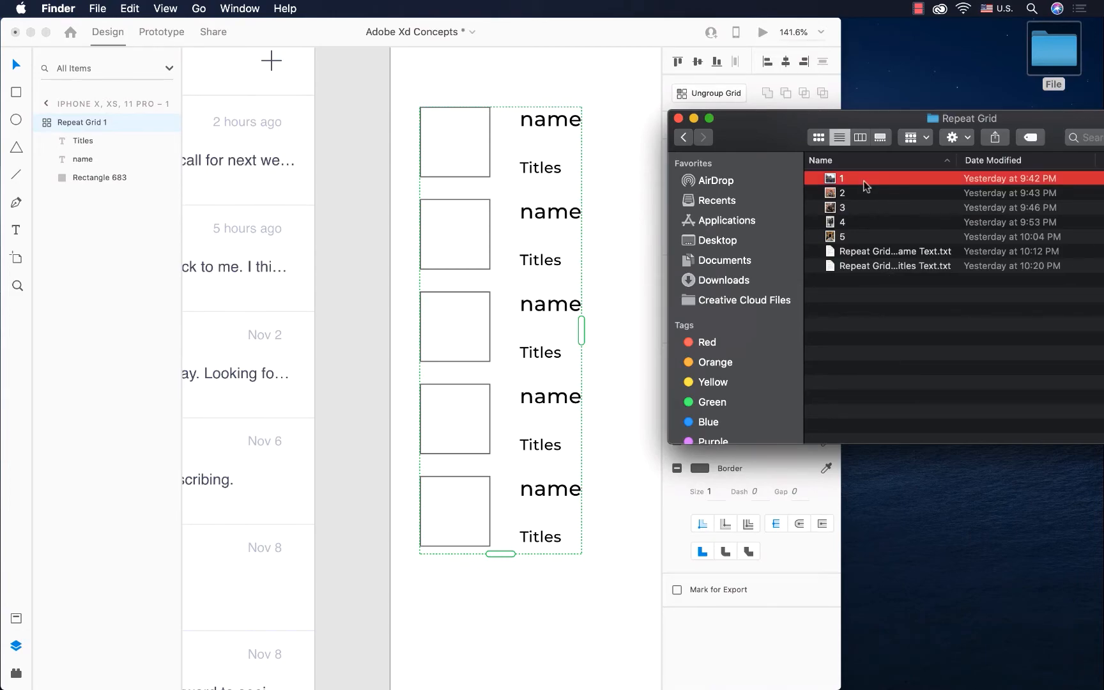
{"action": "left_click", "coordinate": [851, 239], "text": "shift"}
{"action": "left_click_drag", "start_coordinate": [828, 181], "coordinate": [458, 136]}
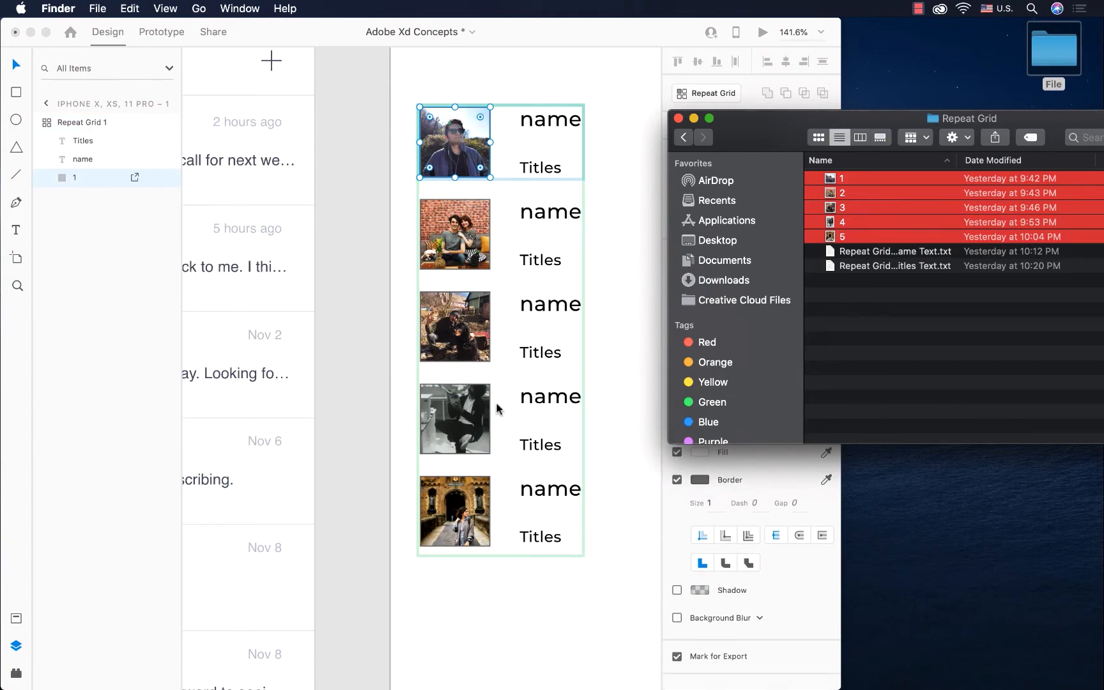
{"action": "scroll", "coordinate": [501, 406], "scroll_direction": "right", "scroll_amount": 5}
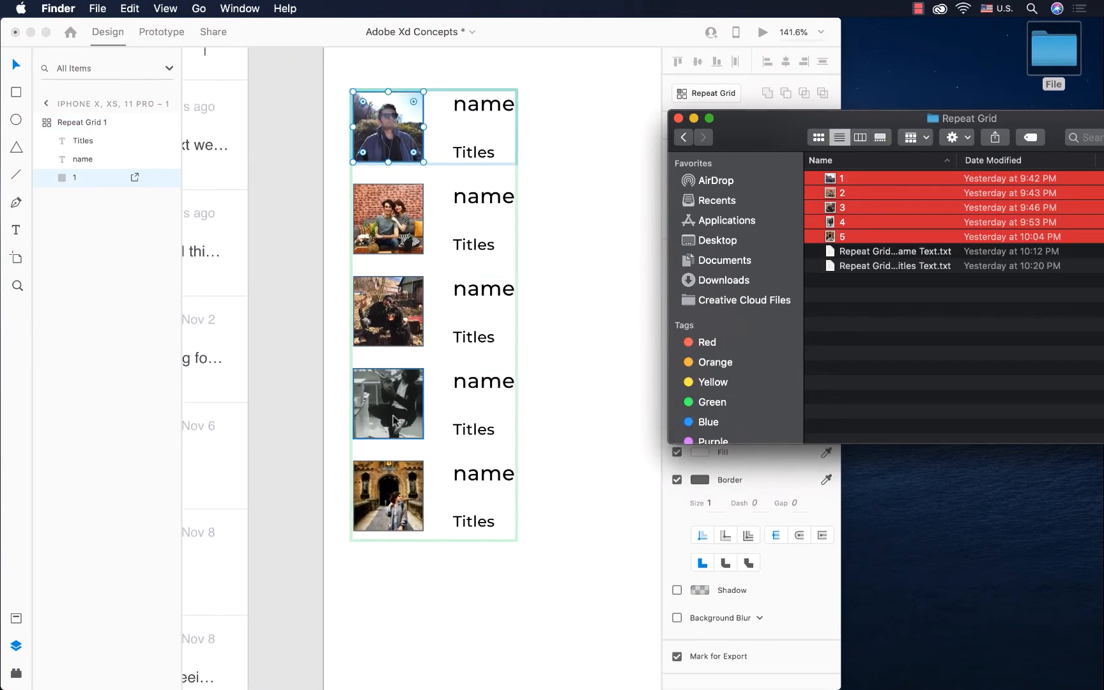
Step: Reposition the pictures inside the fourth and fifth squares so their subjects are better framed
{"action": "left_click", "coordinate": [546, 255]}
{"action": "scroll", "coordinate": [419, 178], "scroll_direction": "up", "scroll_amount": 6}
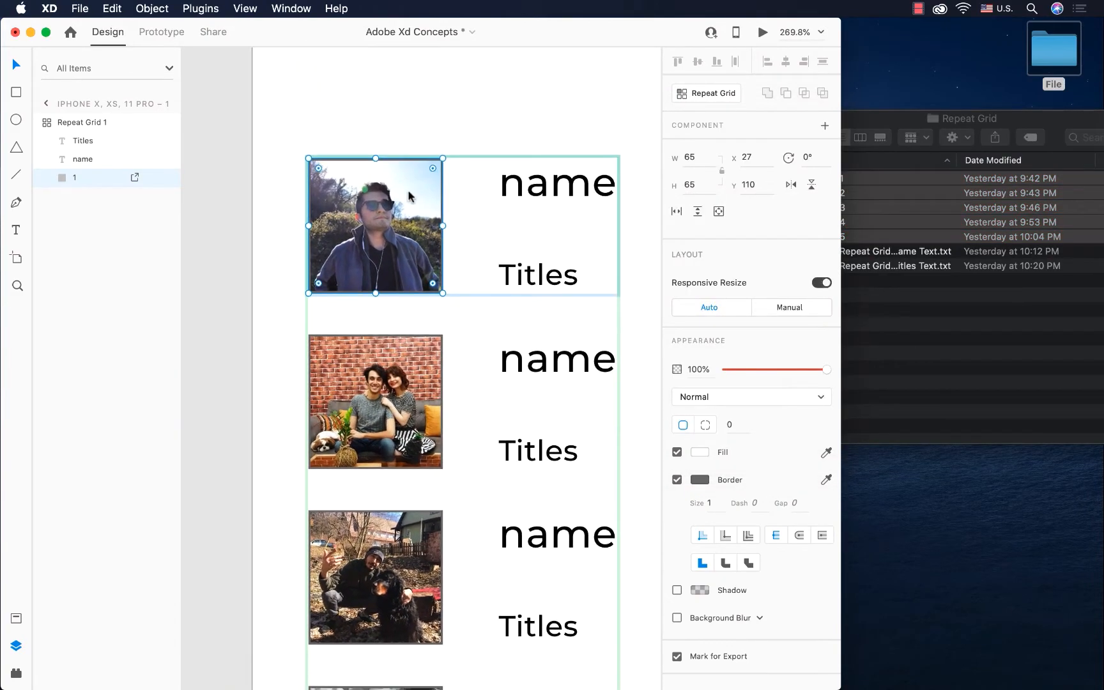
{"action": "scroll", "coordinate": [381, 457], "scroll_direction": "down", "scroll_amount": 4}
{"action": "double_click", "coordinate": [451, 433]}
{"action": "scroll", "coordinate": [423, 377], "scroll_direction": "down", "scroll_amount": 3}
{"action": "left_click_drag", "start_coordinate": [406, 334], "coordinate": [406, 374]}
{"action": "left_click", "coordinate": [416, 471]}
{"action": "double_click", "coordinate": [416, 472]}
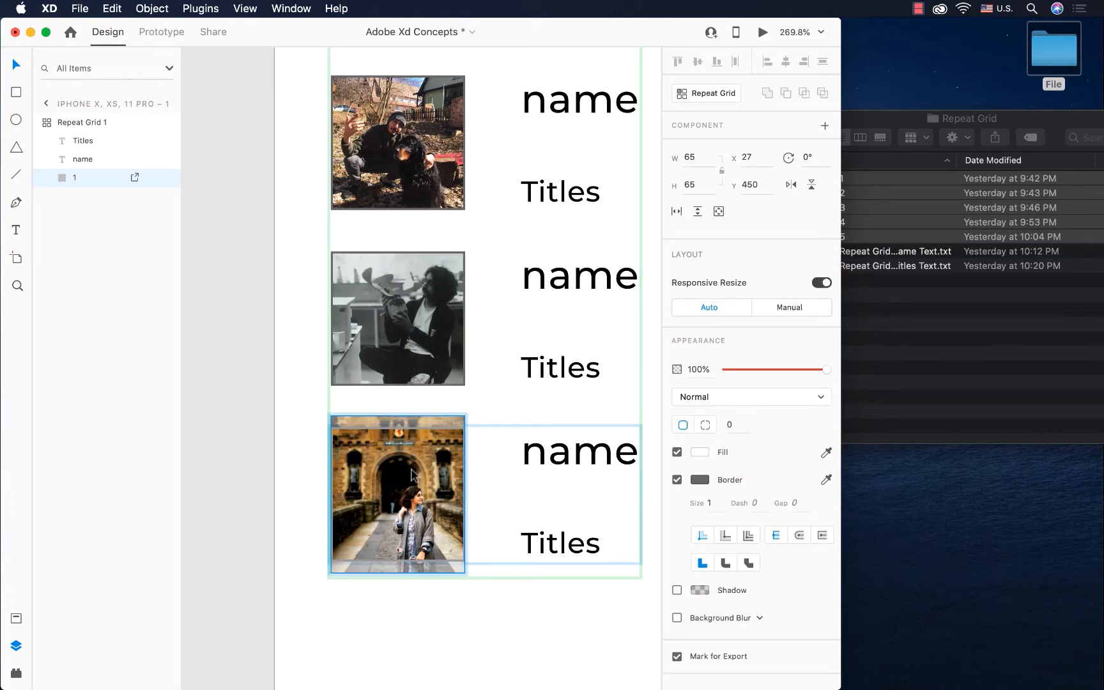
{"action": "left_click_drag", "start_coordinate": [412, 466], "coordinate": [412, 463]}
{"action": "left_click", "coordinate": [259, 455]}
{"action": "scroll", "coordinate": [345, 470], "scroll_direction": "down", "scroll_amount": 5}
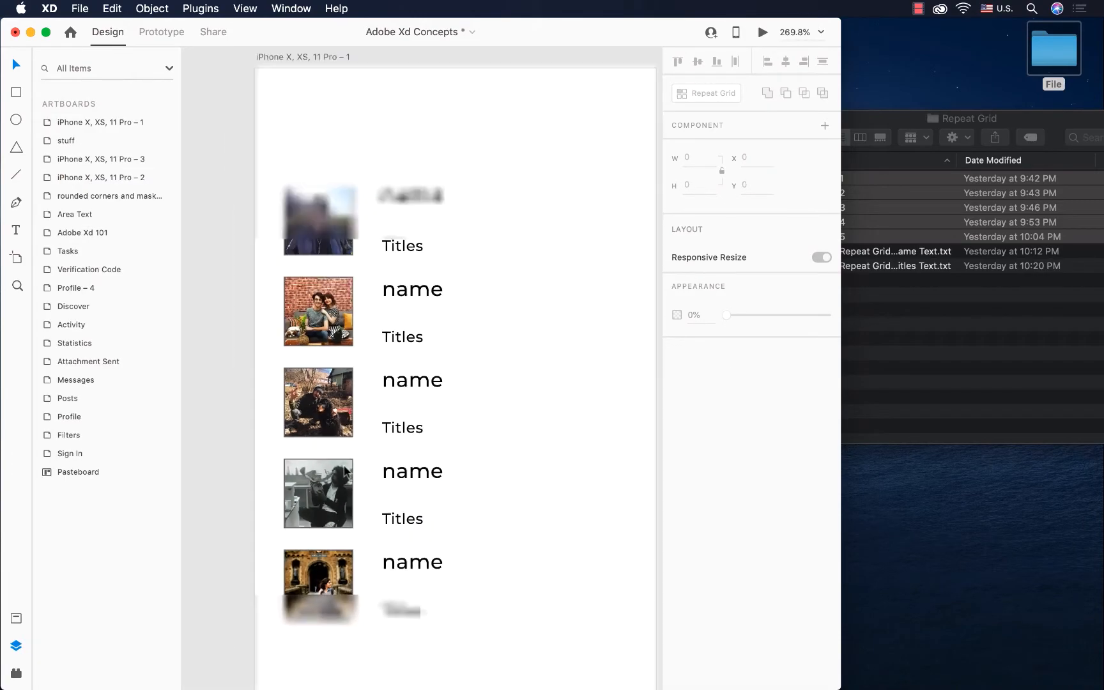
{"action": "scroll", "coordinate": [345, 471], "scroll_direction": "down", "scroll_amount": 2}
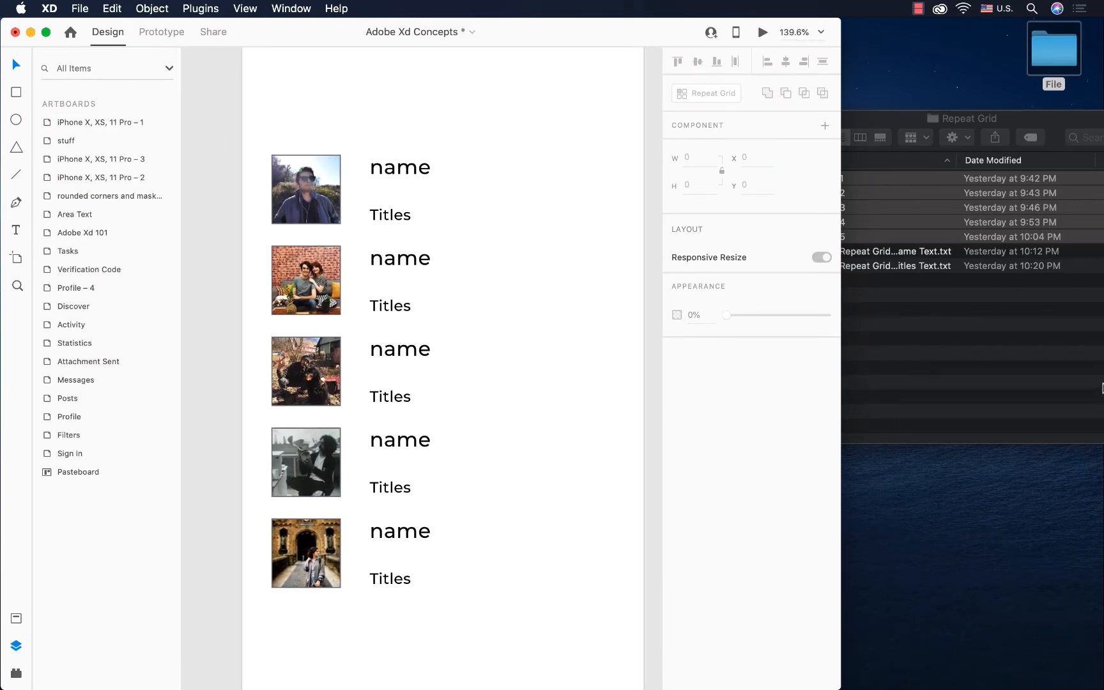
Step: Widen Finder's file name column, then view the contents of Repeat Grid Name Text.txt and close it
{"action": "left_click", "coordinate": [943, 364]}
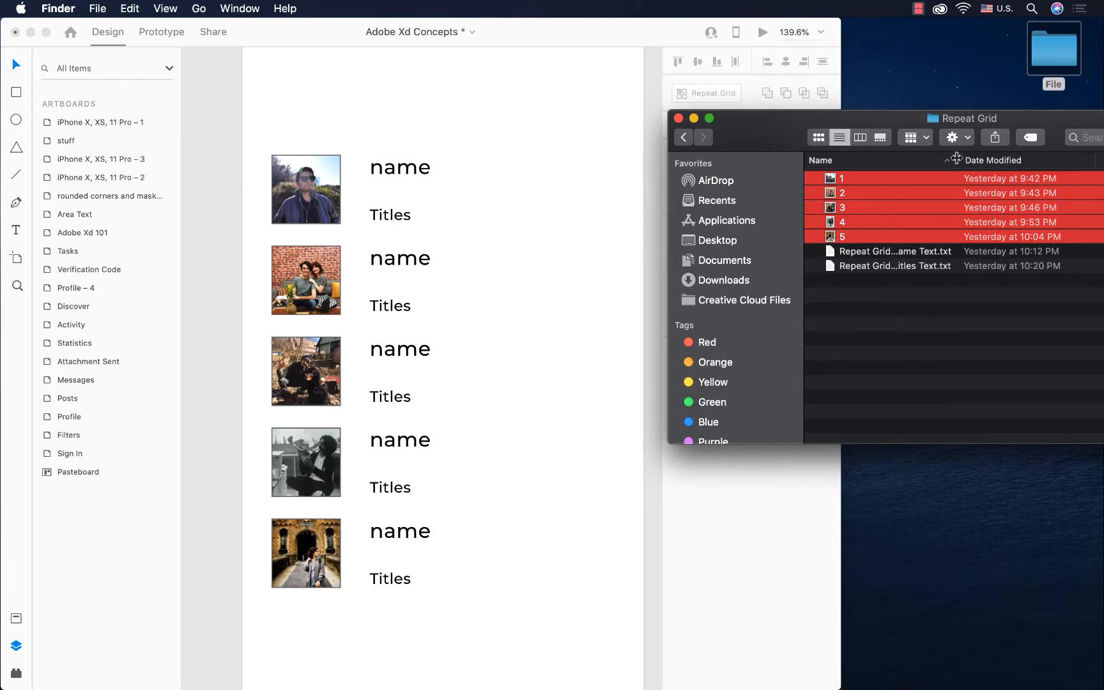
{"action": "left_click_drag", "start_coordinate": [957, 159], "coordinate": [1100, 155]}
{"action": "double_click", "coordinate": [902, 253]}
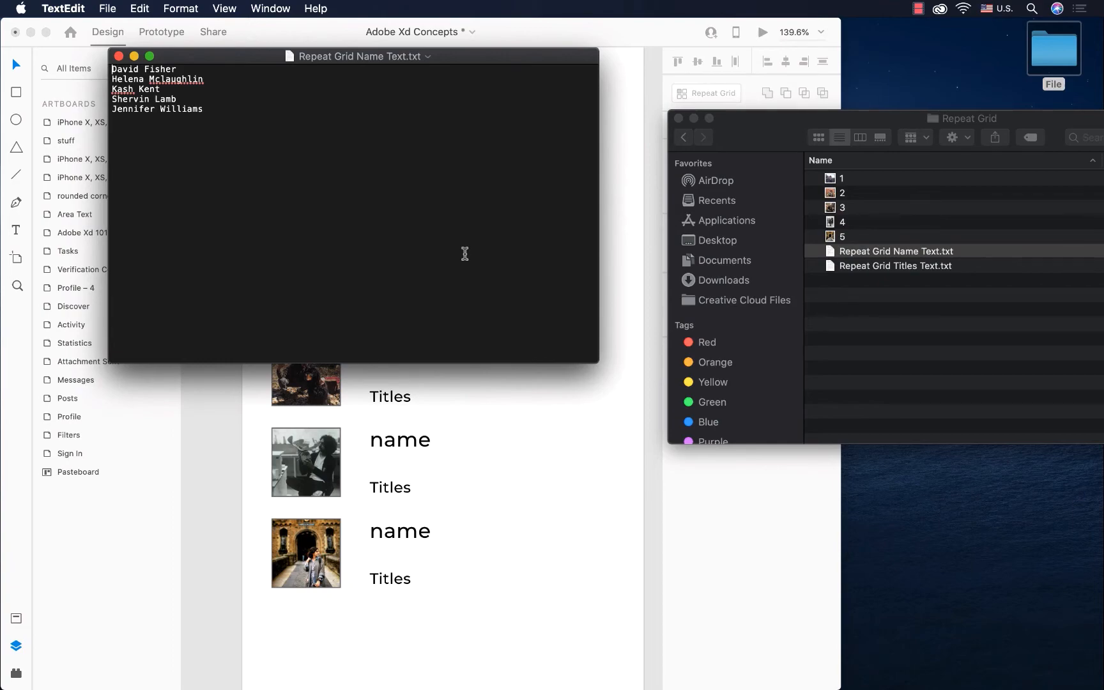
{"action": "left_click", "coordinate": [118, 56]}
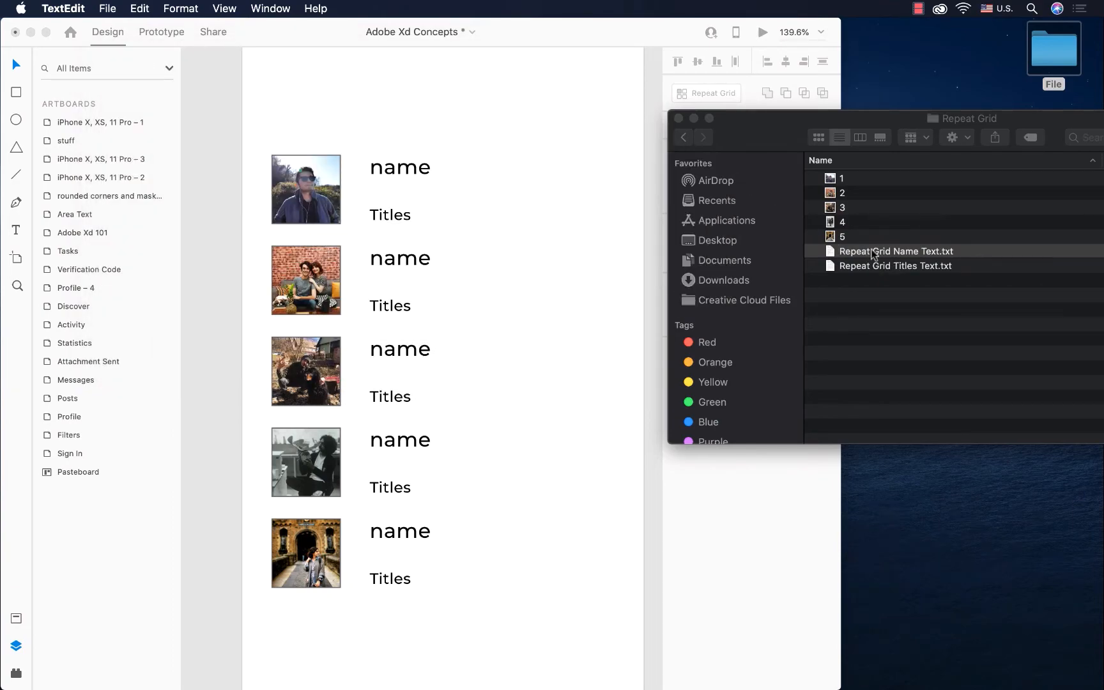
Step: Replace the repeat grid's "name" placeholders with the entries from Repeat Grid Name Text.txt
{"action": "left_click_drag", "start_coordinate": [856, 252], "coordinate": [401, 177]}
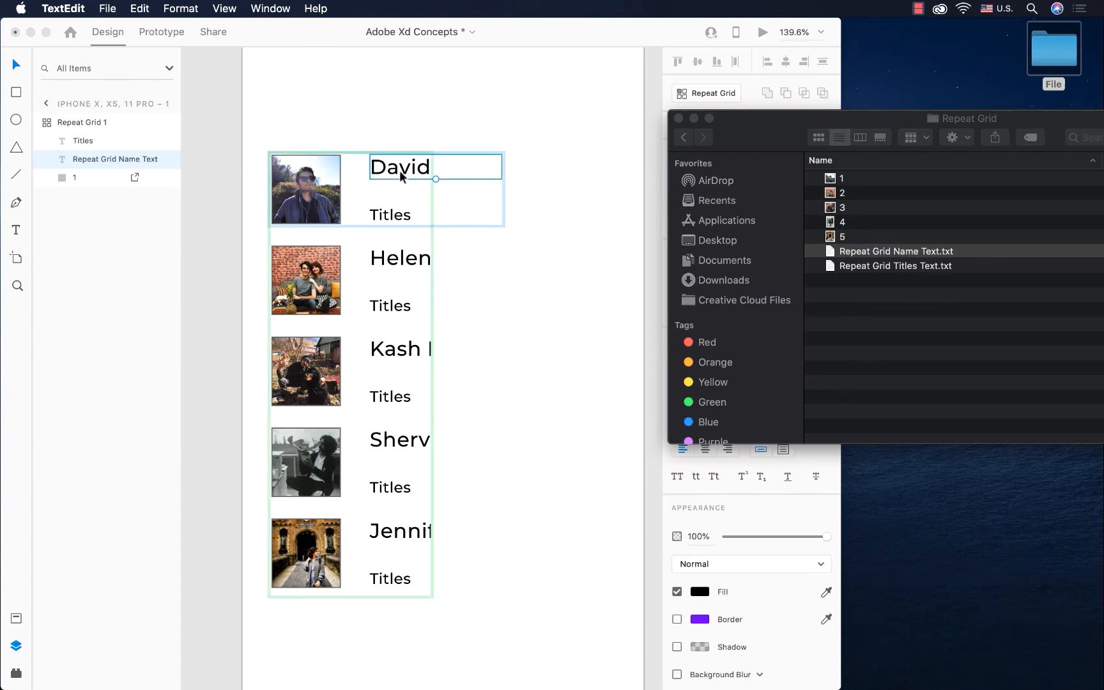
{"action": "left_click", "coordinate": [486, 277]}
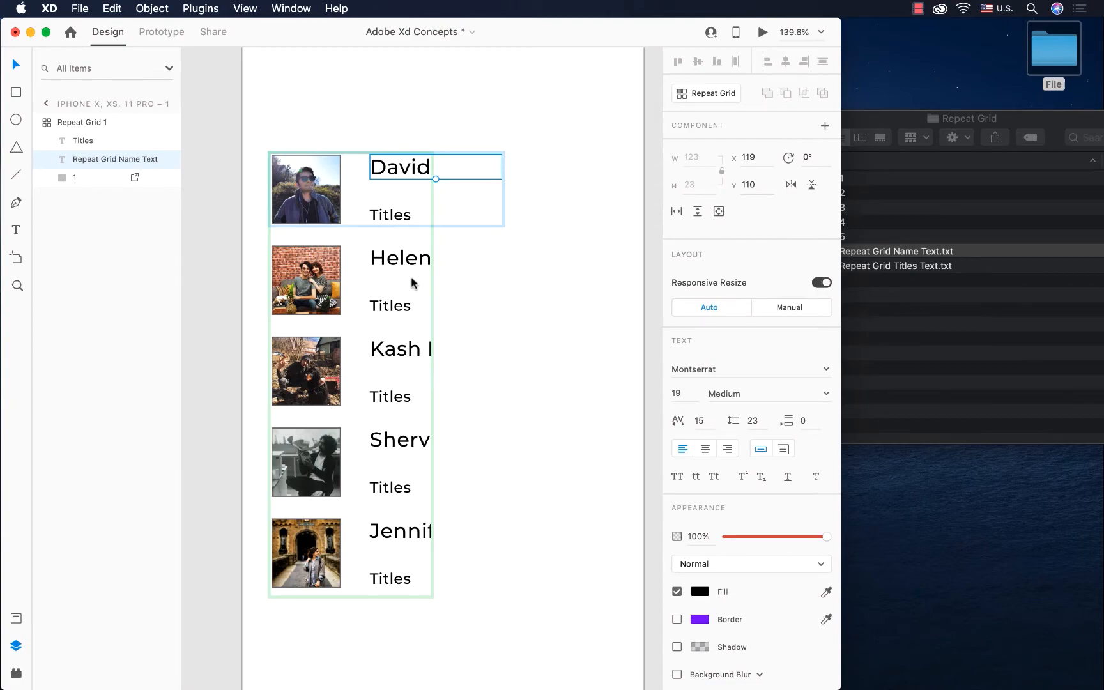
{"action": "left_click", "coordinate": [496, 424]}
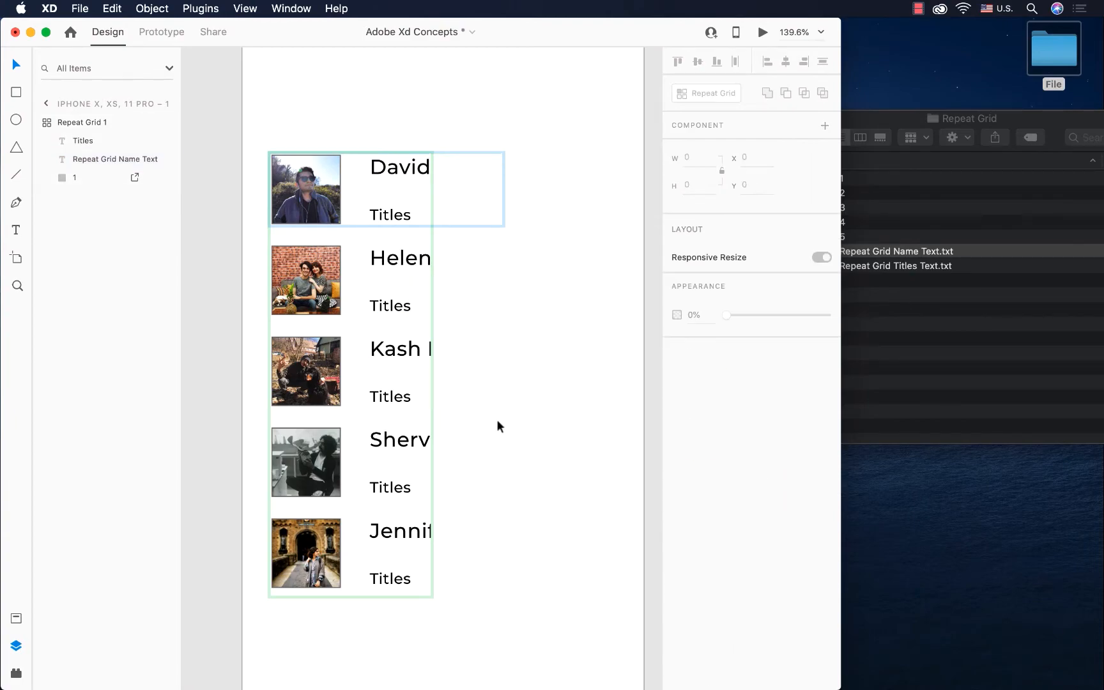
Step: Widen the repeat grid to about 358 so that it repeats into additional columns
{"action": "left_click", "coordinate": [406, 356]}
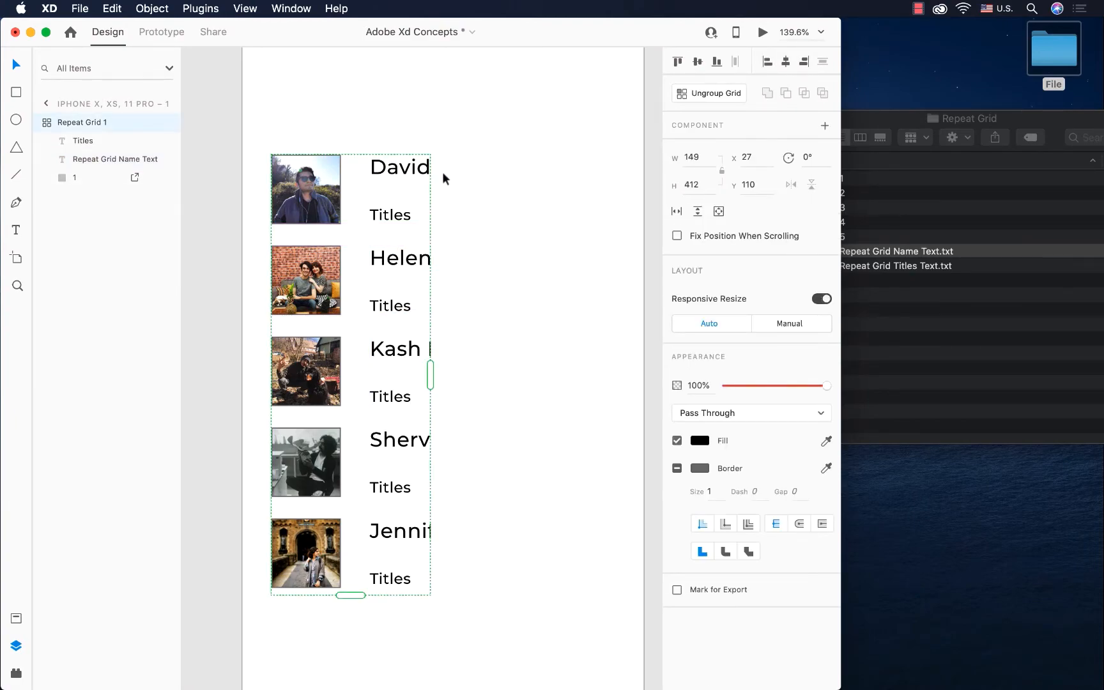
{"action": "scroll", "coordinate": [461, 345], "scroll_direction": "right", "scroll_amount": 3}
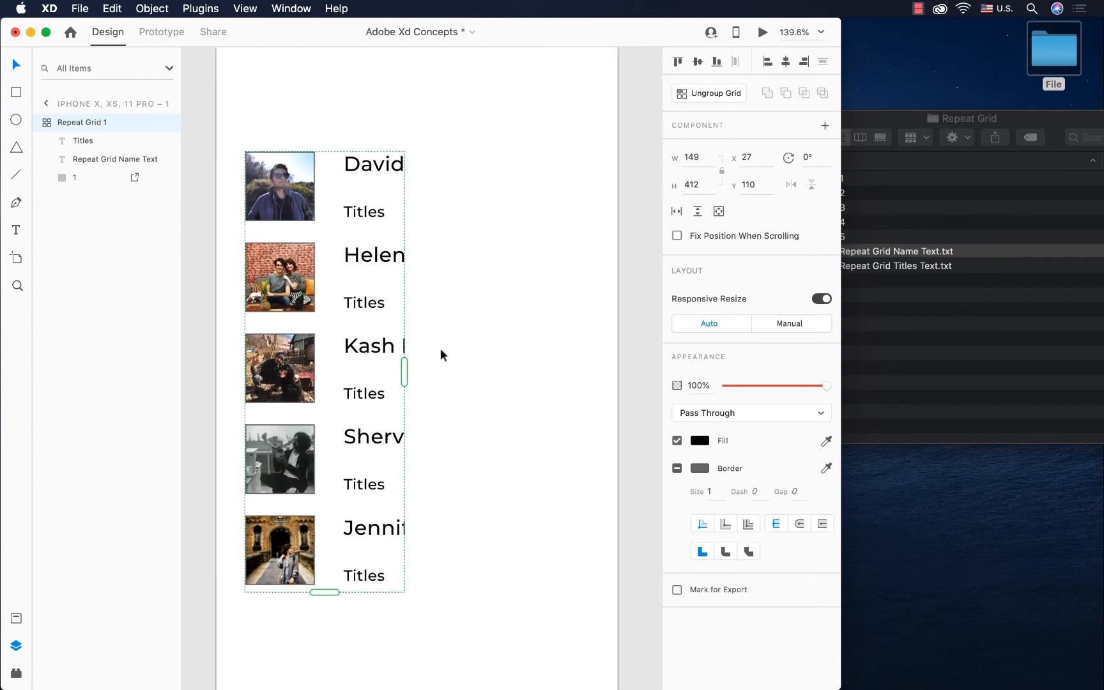
{"action": "left_click_drag", "start_coordinate": [369, 372], "coordinate": [593, 368]}
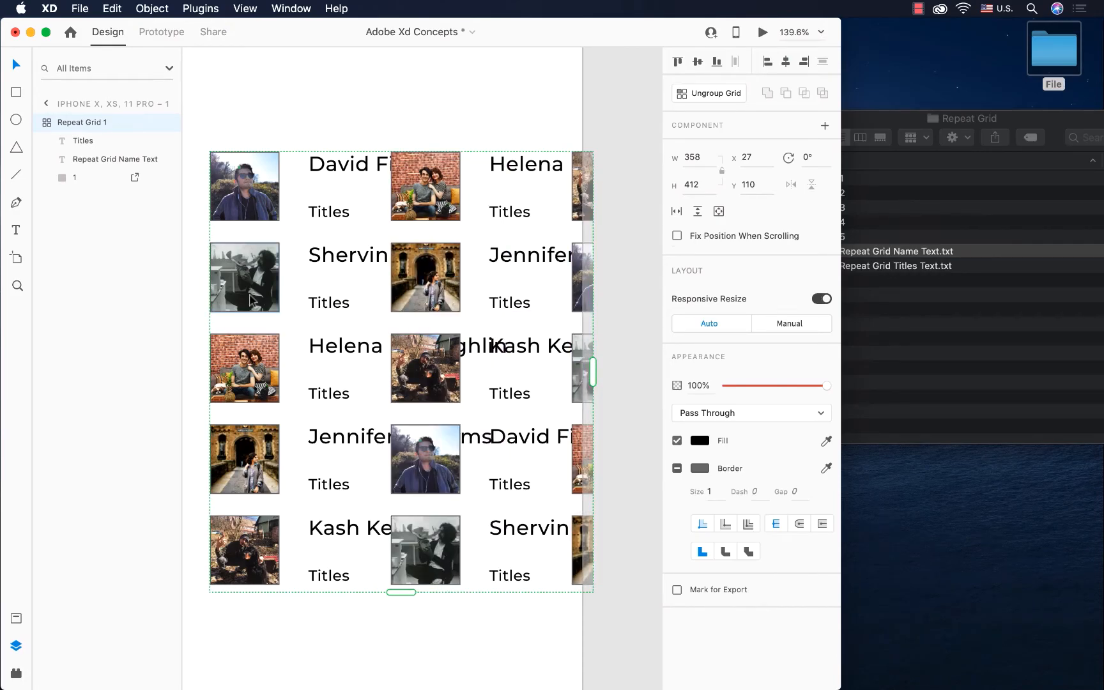
Step: Increase the horizontal gap between the repeat grid's columns until the full names fit, about 638 total width
{"action": "mouse_move", "coordinate": [391, 290]}
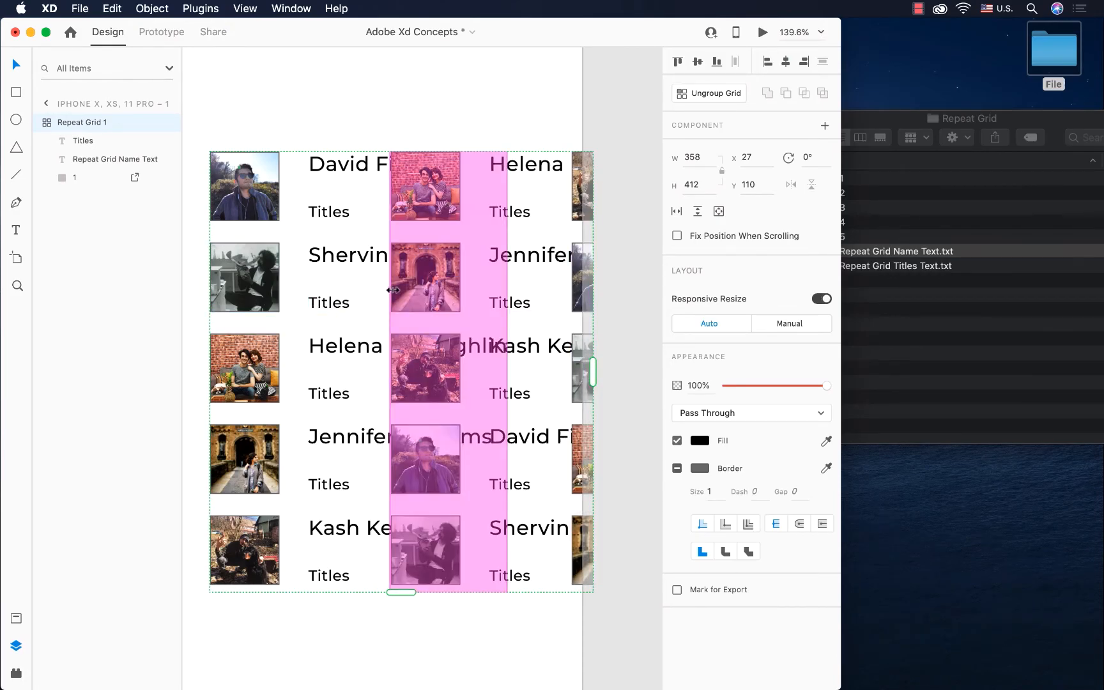
{"action": "left_click_drag", "start_coordinate": [392, 290], "coordinate": [542, 304]}
{"action": "scroll", "coordinate": [542, 305], "scroll_direction": "down", "scroll_amount": 5}
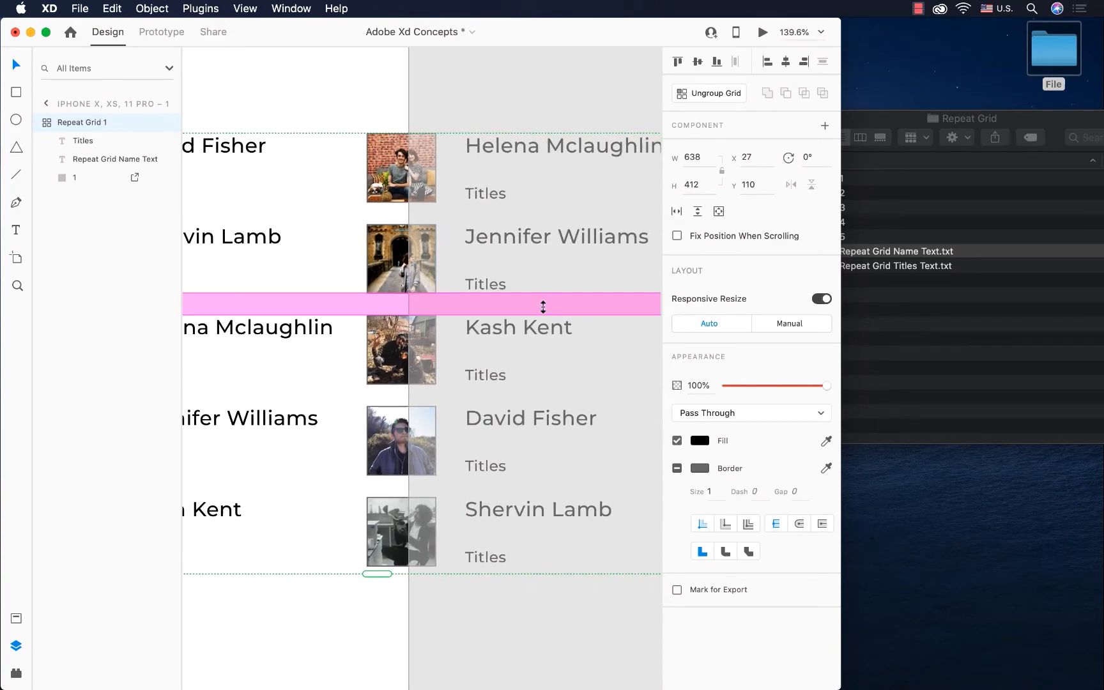
Step: Narrow the repeat grid to a single column about 317 wide and deselect it
{"action": "scroll", "coordinate": [537, 313], "scroll_direction": "down", "scroll_amount": 3}
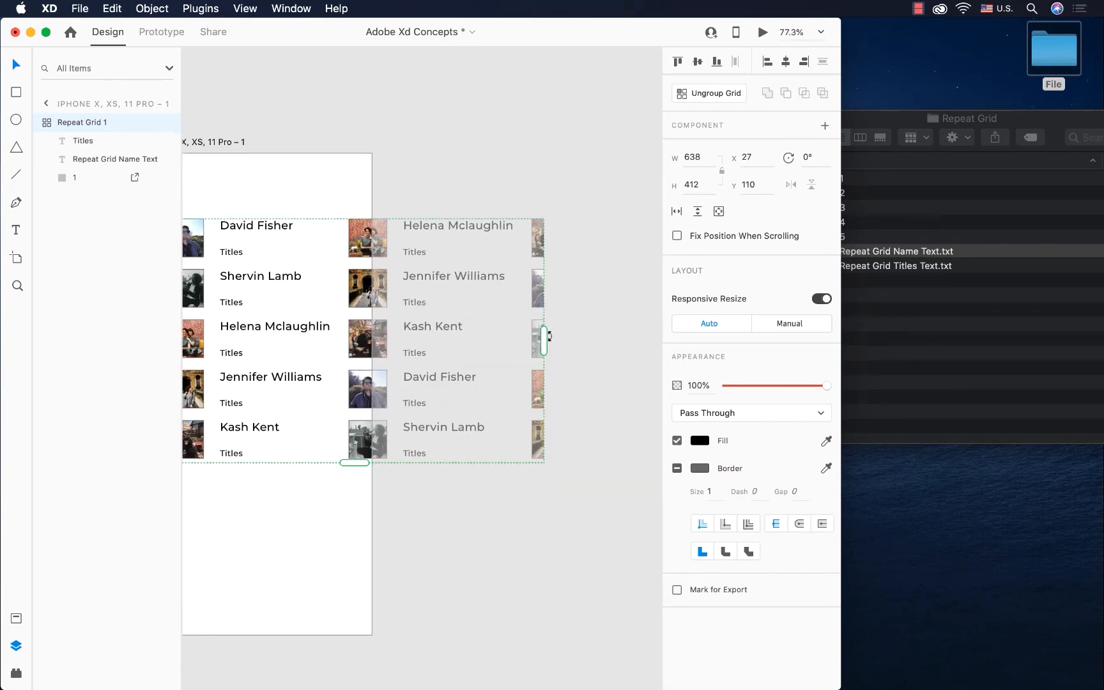
{"action": "left_click_drag", "start_coordinate": [543, 336], "coordinate": [359, 351]}
{"action": "scroll", "coordinate": [340, 463], "scroll_direction": "left", "scroll_amount": 5}
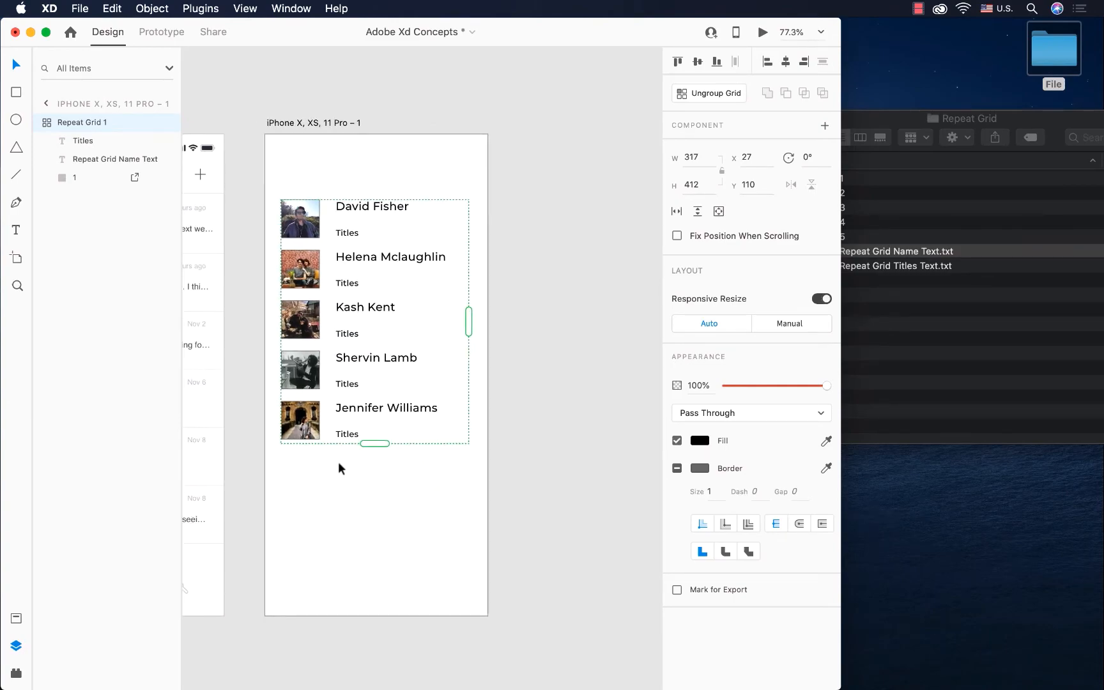
{"action": "left_click", "coordinate": [358, 484]}
Step: Replace the "Titles" placeholders of the first two contacts with "UX Designer" and "UI Designer"
{"action": "scroll", "coordinate": [358, 484], "scroll_direction": "up", "scroll_amount": 5}
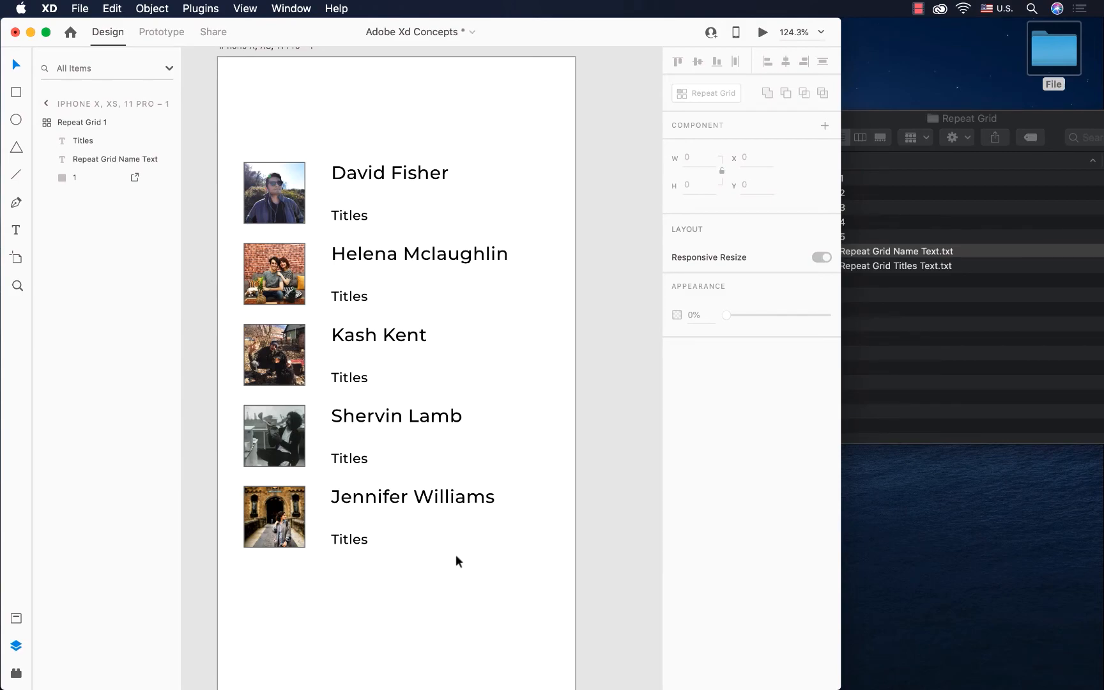
{"action": "left_click", "coordinate": [356, 216]}
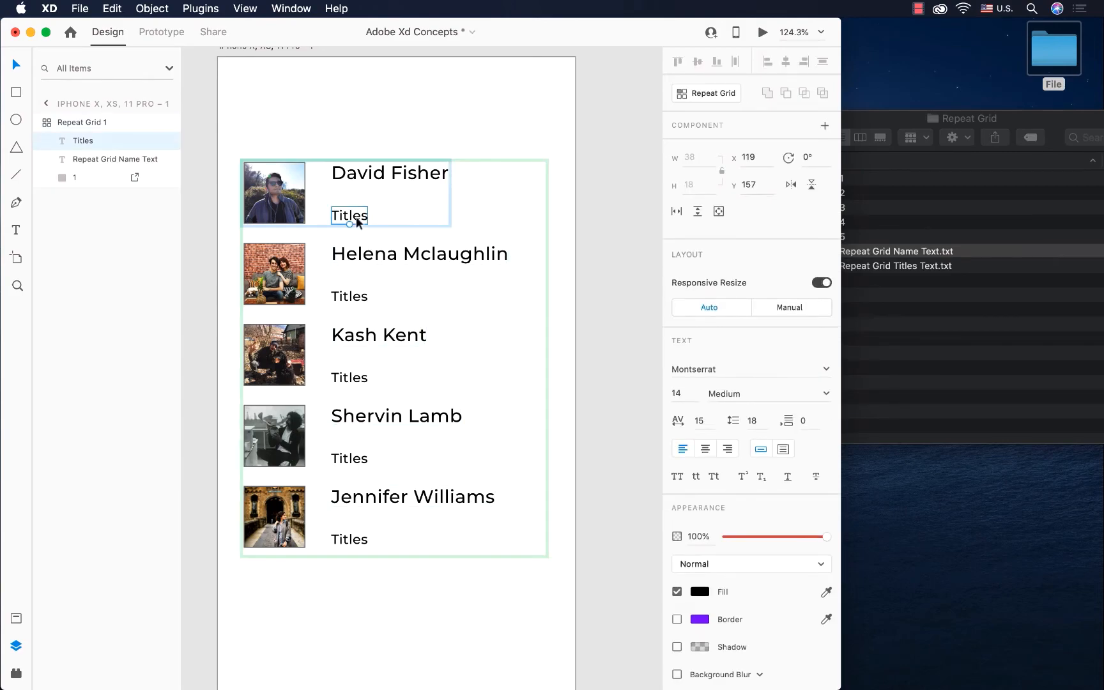
{"action": "double_click", "coordinate": [356, 216]}
{"action": "type", "text": "U"}
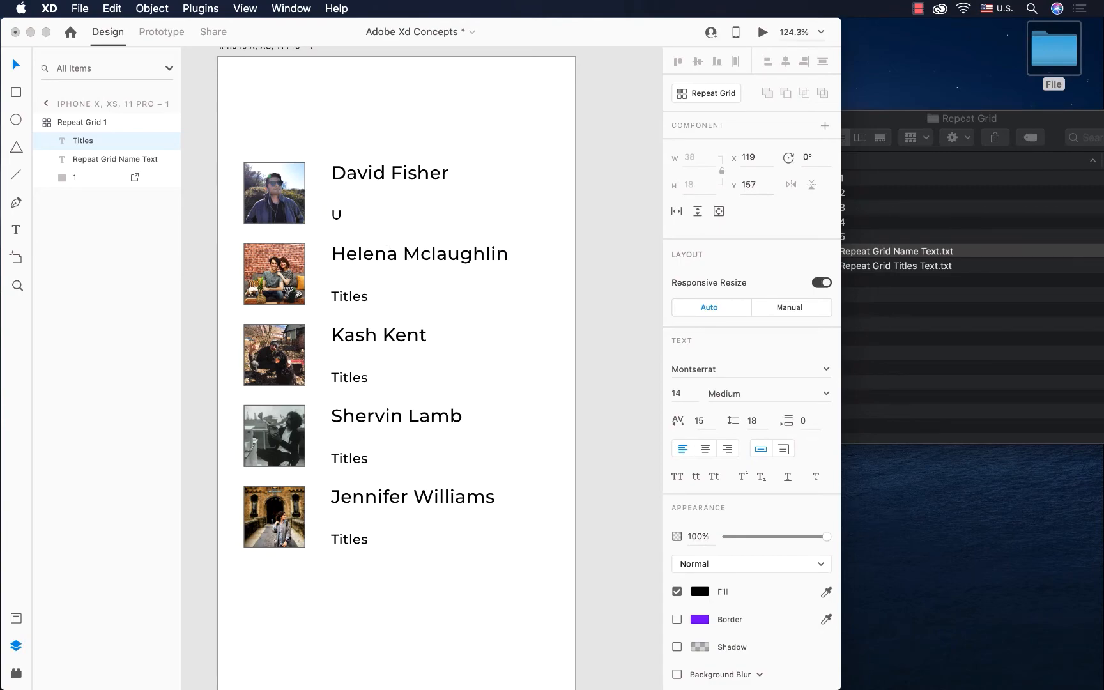
{"action": "type", "text": "X Designer"}
{"action": "key", "text": "Escape"}
{"action": "double_click", "coordinate": [350, 296]}
{"action": "type", "text": "UI"}
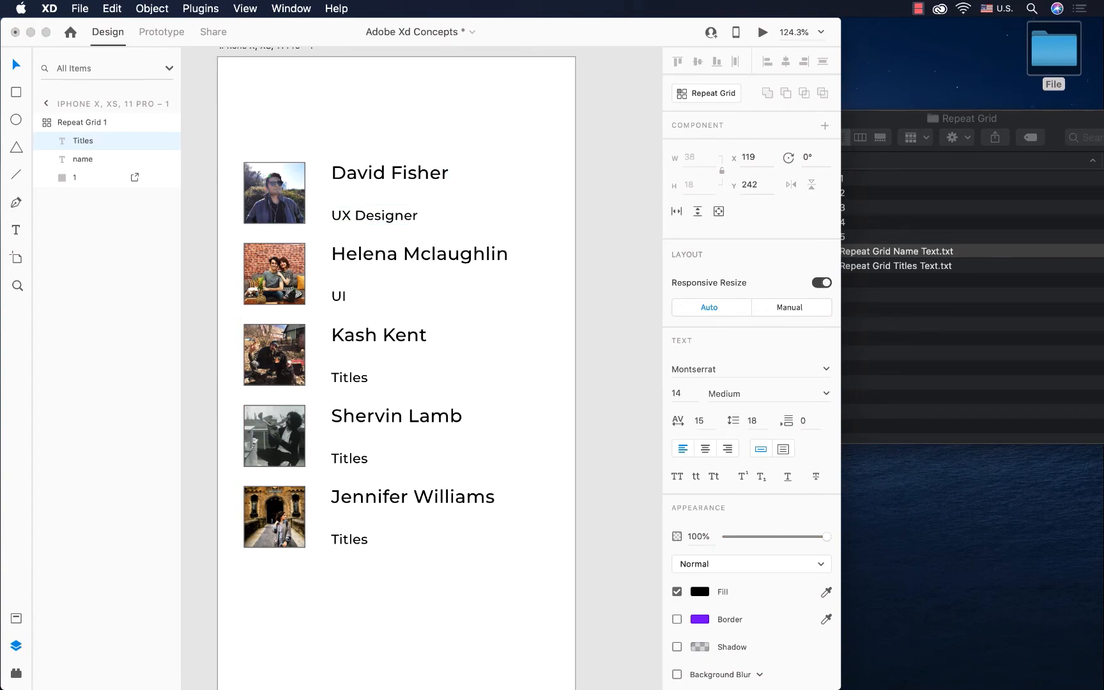
{"action": "type", "text": " Designer"}
{"action": "key", "text": "Escape"}
Step: Change the last three contacts' "Titles" placeholders to "Game Designer", "Game Director" and "Project Manager" in order
{"action": "double_click", "coordinate": [347, 378]}
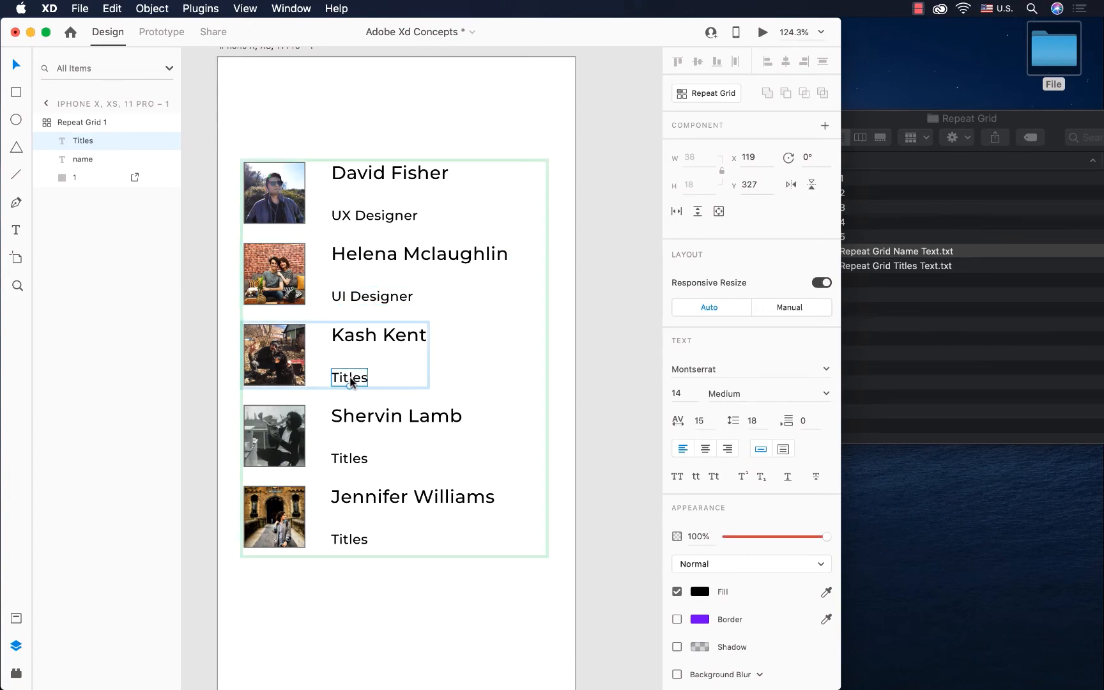
{"action": "type", "text": "Game Designer"}
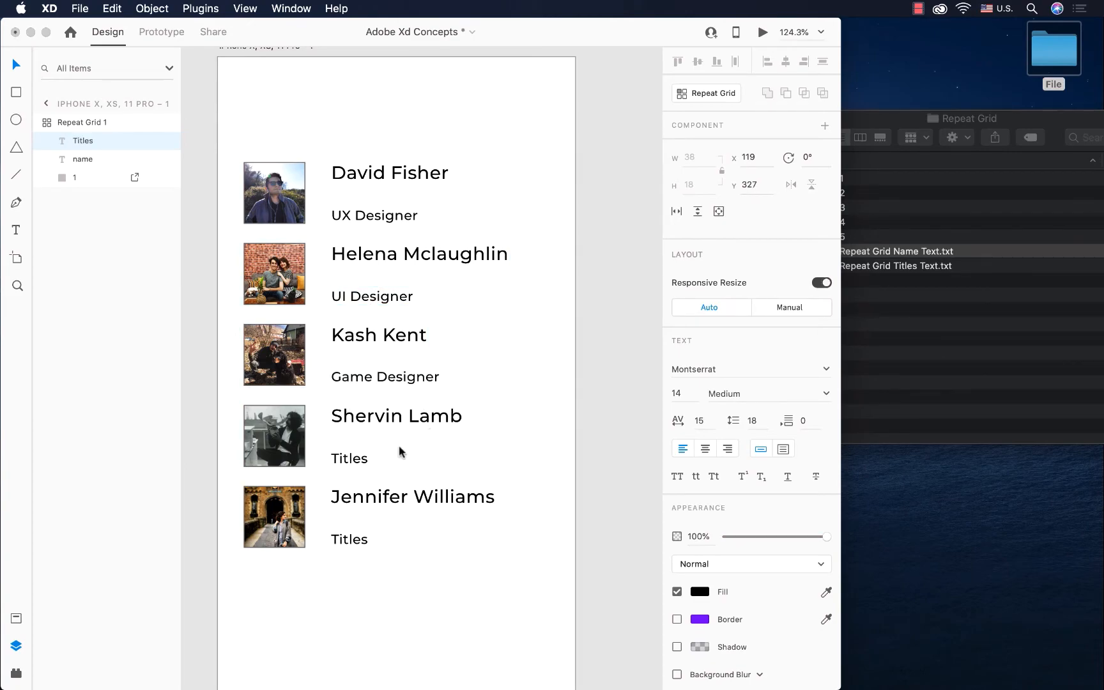
{"action": "double_click", "coordinate": [349, 459]}
{"action": "type", "text": "Game Director"}
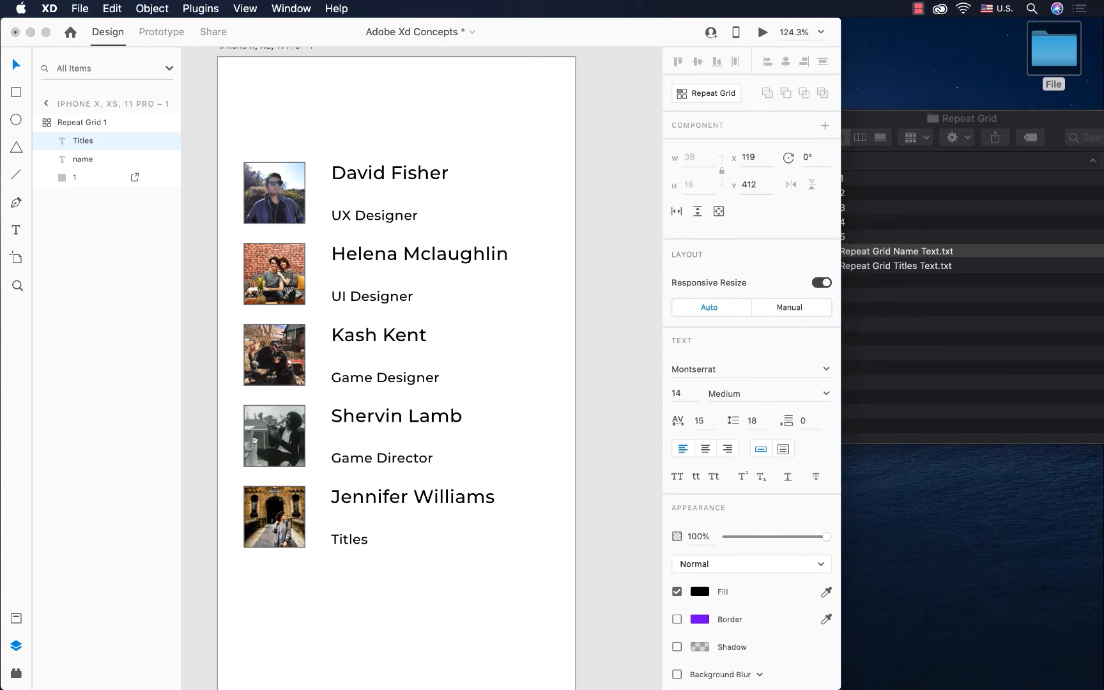
{"action": "double_click", "coordinate": [358, 540]}
{"action": "type", "text": "Project Manager"}
{"action": "key", "text": "Escape"}
Step: View the contents of Repeat Grid Titles Text.txt, close it and return to the XD design
{"action": "double_click", "coordinate": [942, 267]}
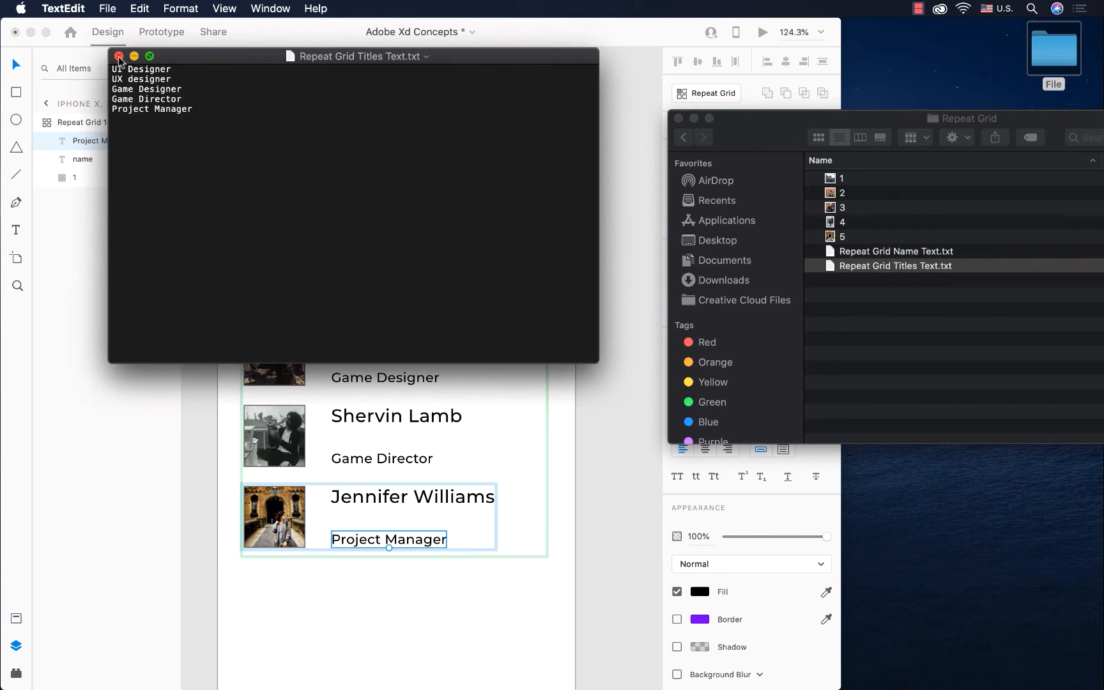
{"action": "left_click", "coordinate": [119, 57]}
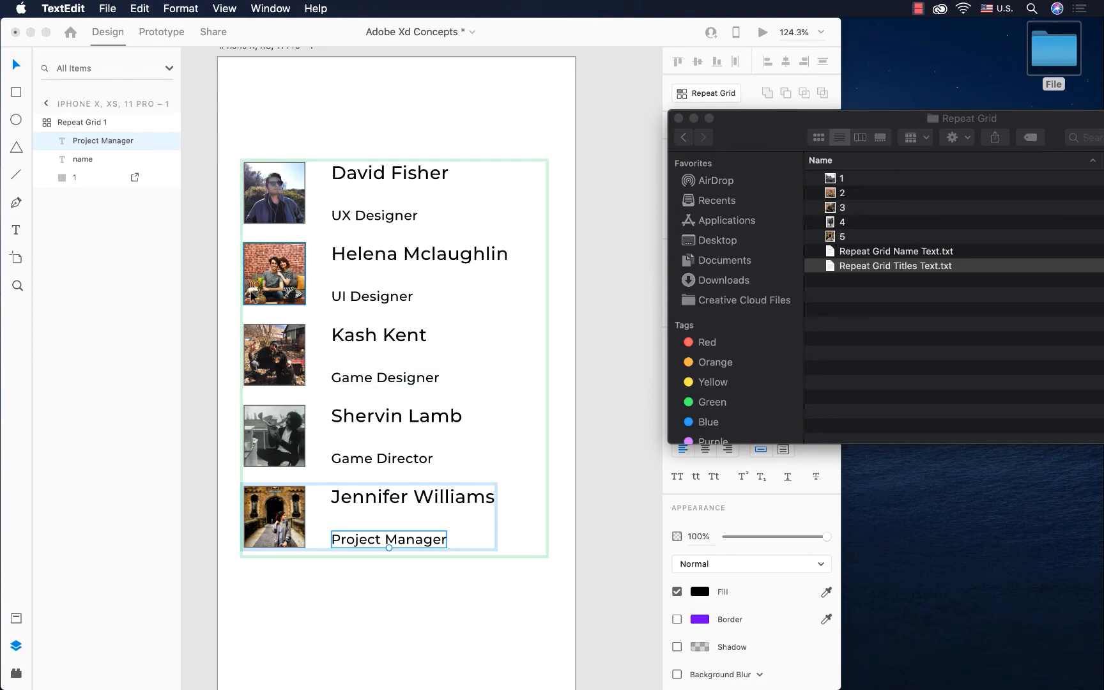
{"action": "left_click", "coordinate": [249, 263]}
Step: Round the corners of the first contact's photo in the repeat grid to a radius of about 7
{"action": "scroll", "coordinate": [227, 228], "scroll_direction": "up", "scroll_amount": 5}
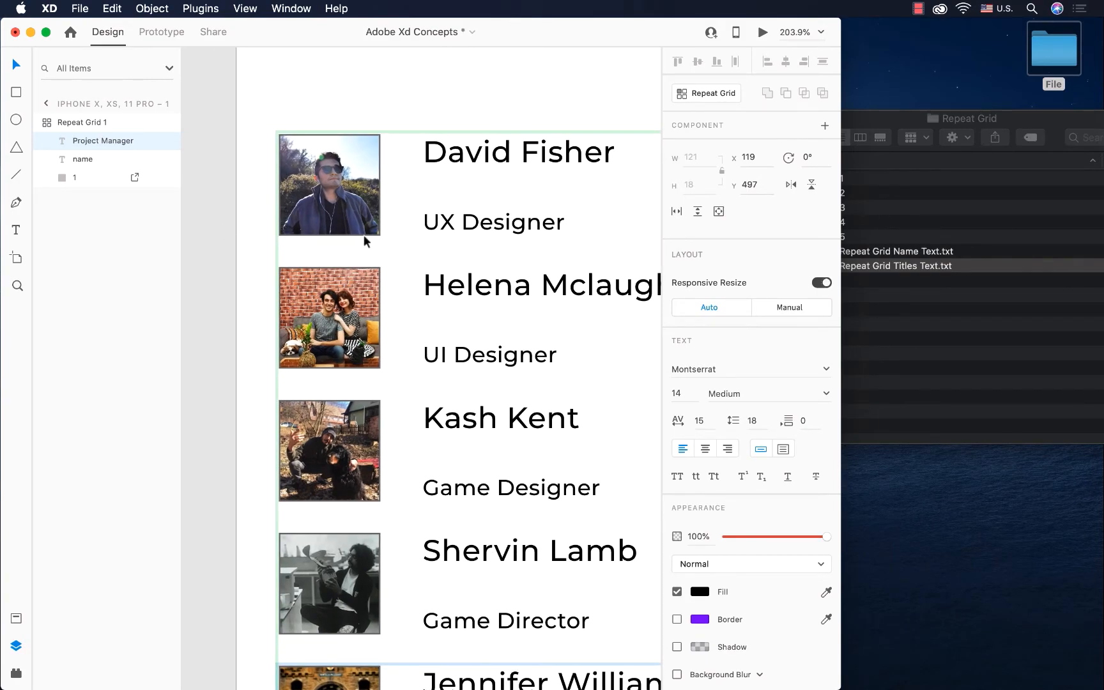
{"action": "left_click", "coordinate": [327, 178]}
{"action": "left_click", "coordinate": [255, 211]}
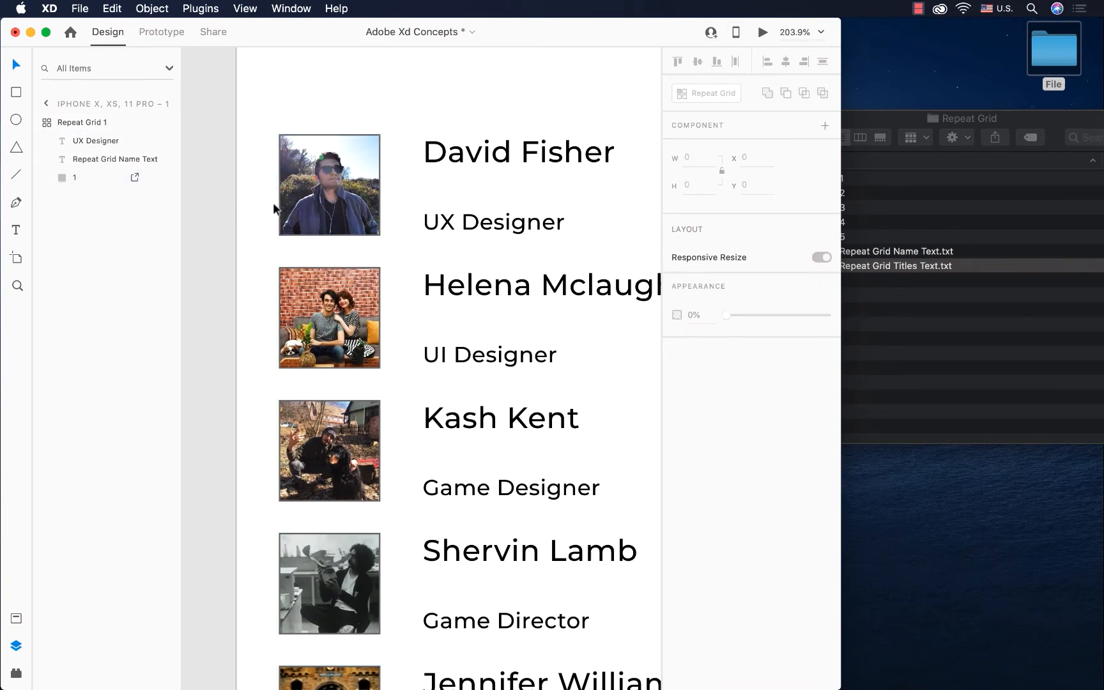
{"action": "left_click", "coordinate": [305, 190]}
{"action": "double_click", "coordinate": [340, 214]}
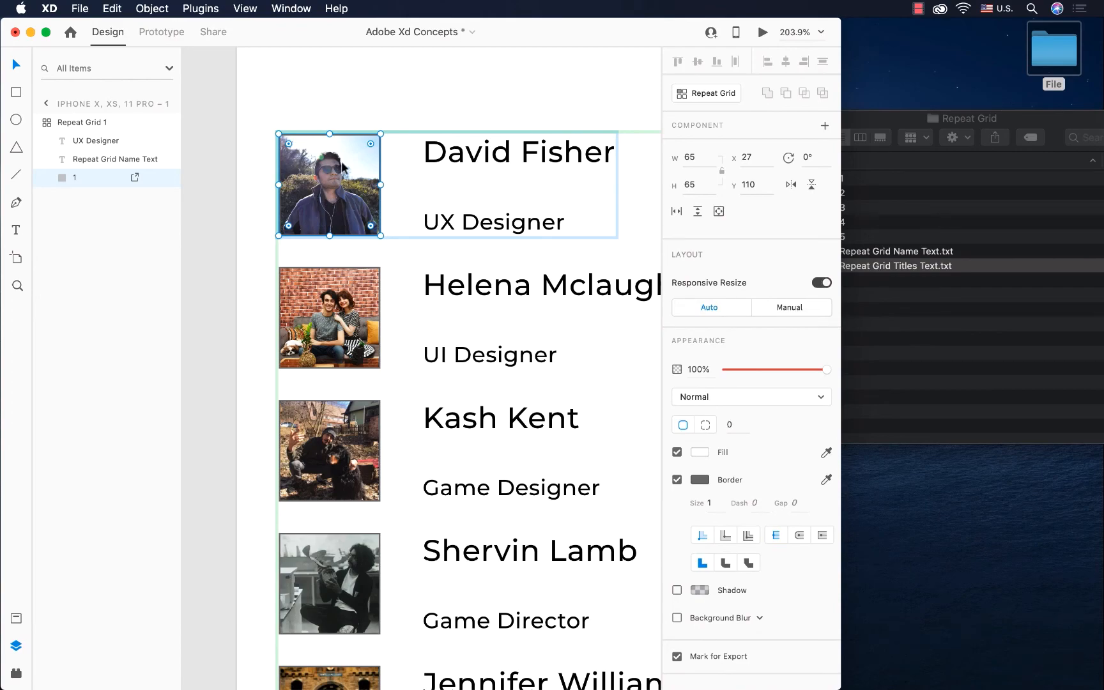
{"action": "scroll", "coordinate": [342, 165], "scroll_direction": "down", "scroll_amount": 2}
{"action": "left_click_drag", "start_coordinate": [366, 128], "coordinate": [368, 129]}
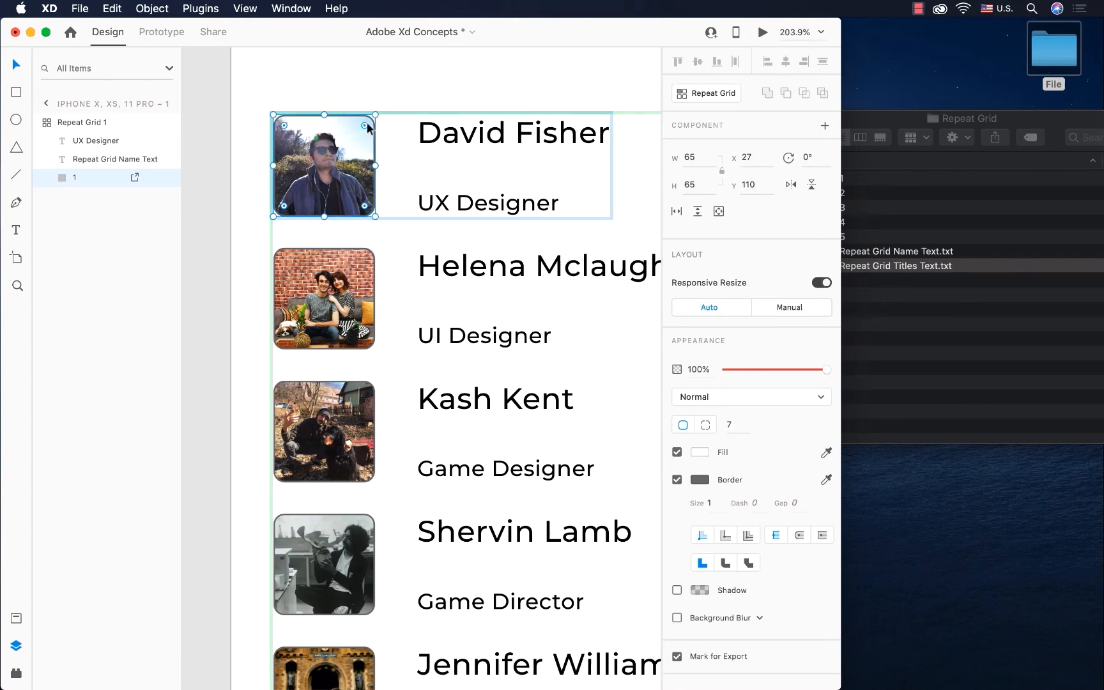
Step: Set the photo border colour to the blue swatch #5574F7 and switch the border to the second stroke alignment option
{"action": "scroll", "coordinate": [464, 502], "scroll_direction": "down", "scroll_amount": 1}
{"action": "scroll", "coordinate": [463, 501], "scroll_direction": "down", "scroll_amount": 5}
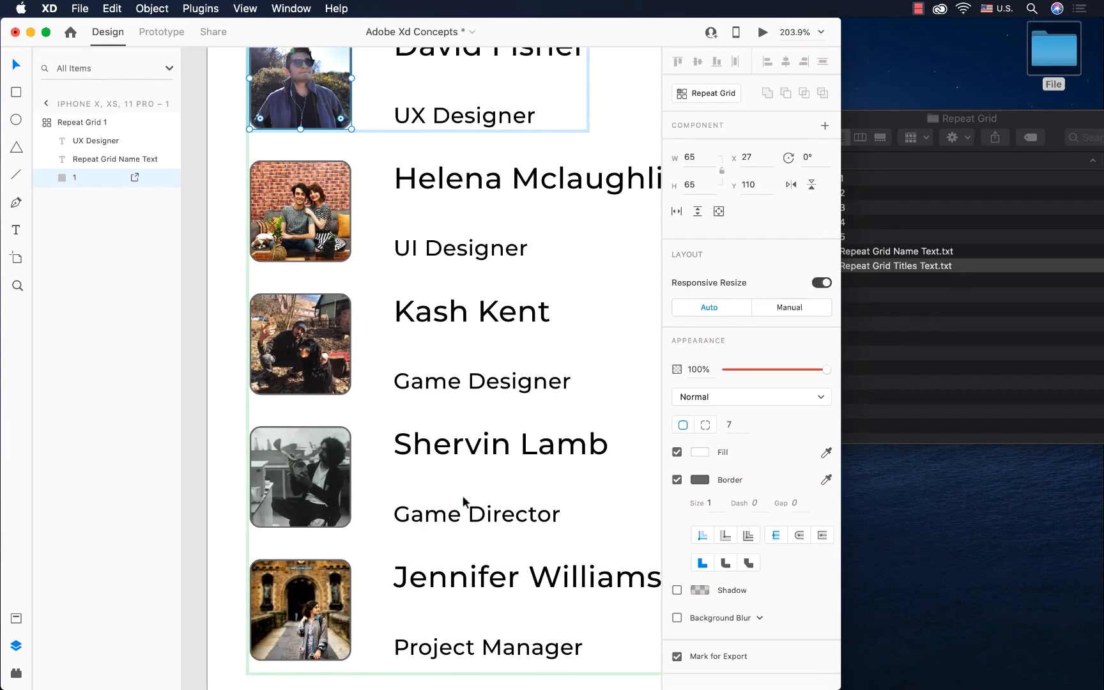
{"action": "left_click", "coordinate": [705, 483]}
{"action": "left_click", "coordinate": [539, 563]}
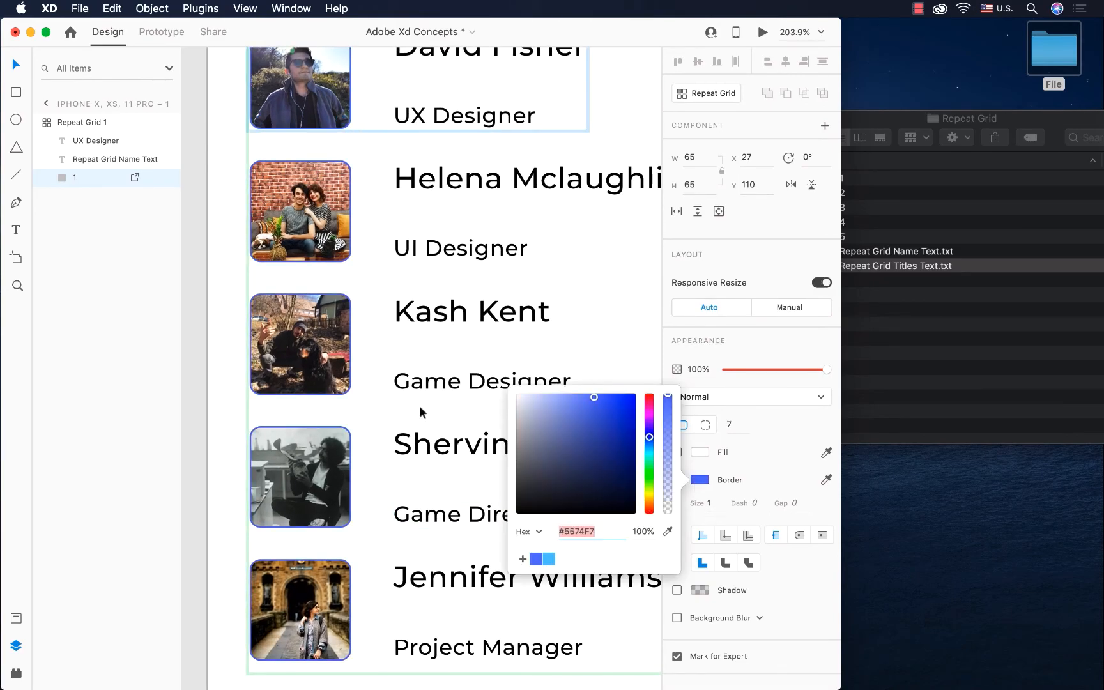
{"action": "scroll", "coordinate": [423, 412], "scroll_direction": "up", "scroll_amount": 5}
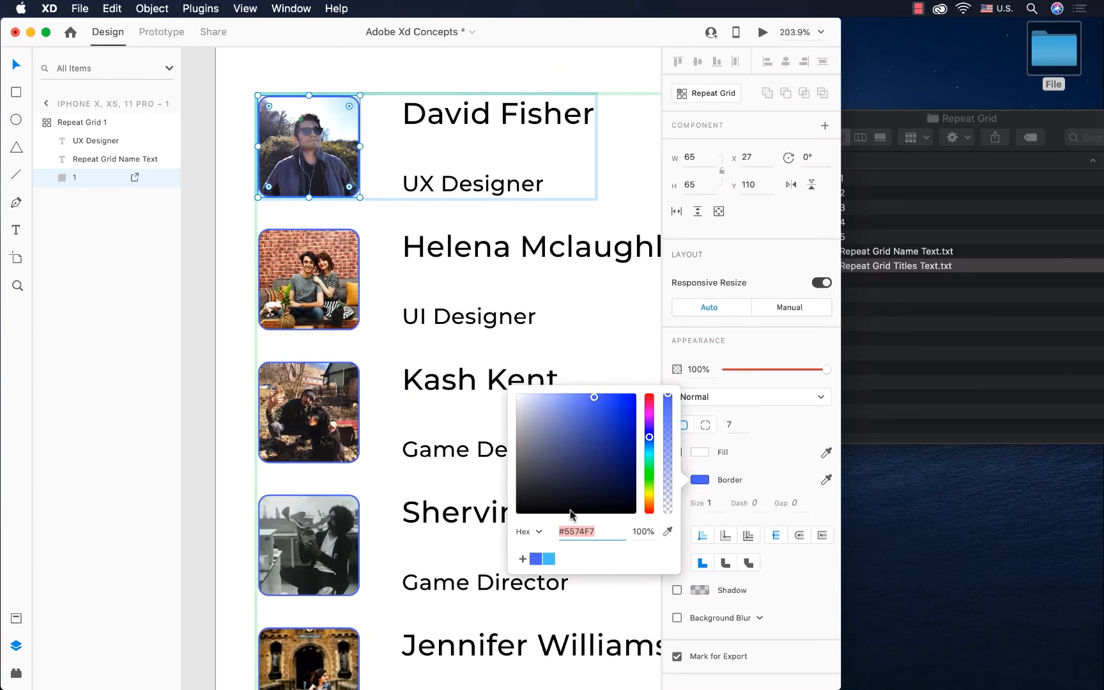
{"action": "left_click", "coordinate": [727, 538]}
{"action": "scroll", "coordinate": [431, 409], "scroll_direction": "down", "scroll_amount": 3}
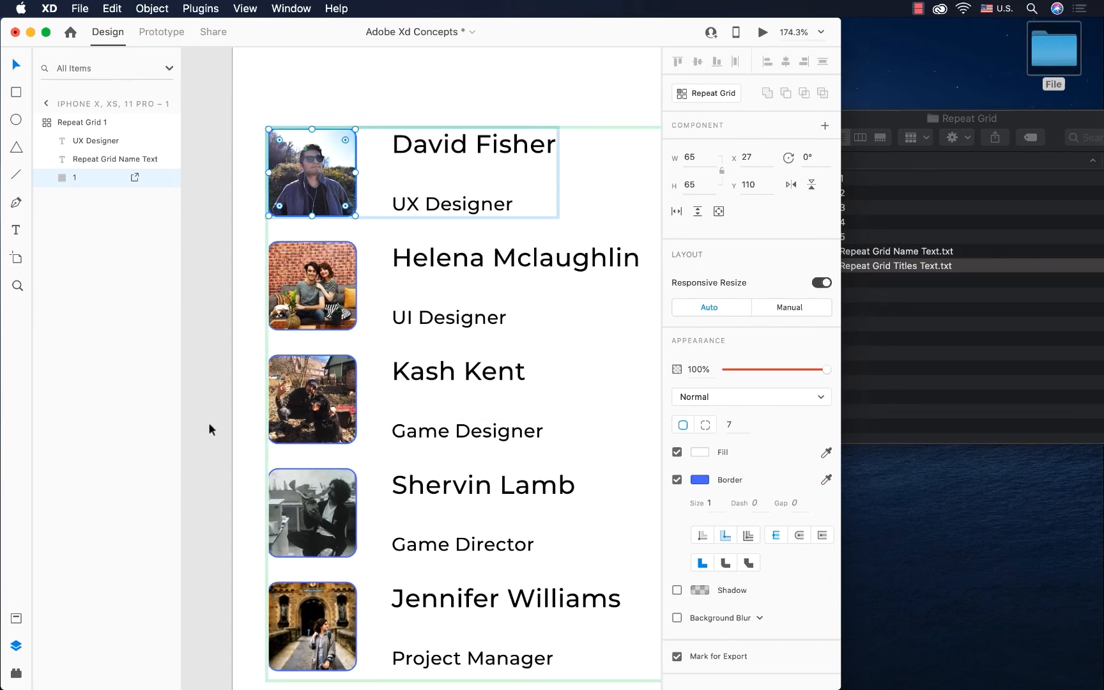
{"action": "left_click", "coordinate": [211, 429]}
Step: Increase the vertical gap between the repeat grid's rows until the grid is about 460 high
{"action": "scroll", "coordinate": [283, 470], "scroll_direction": "right", "scroll_amount": 3}
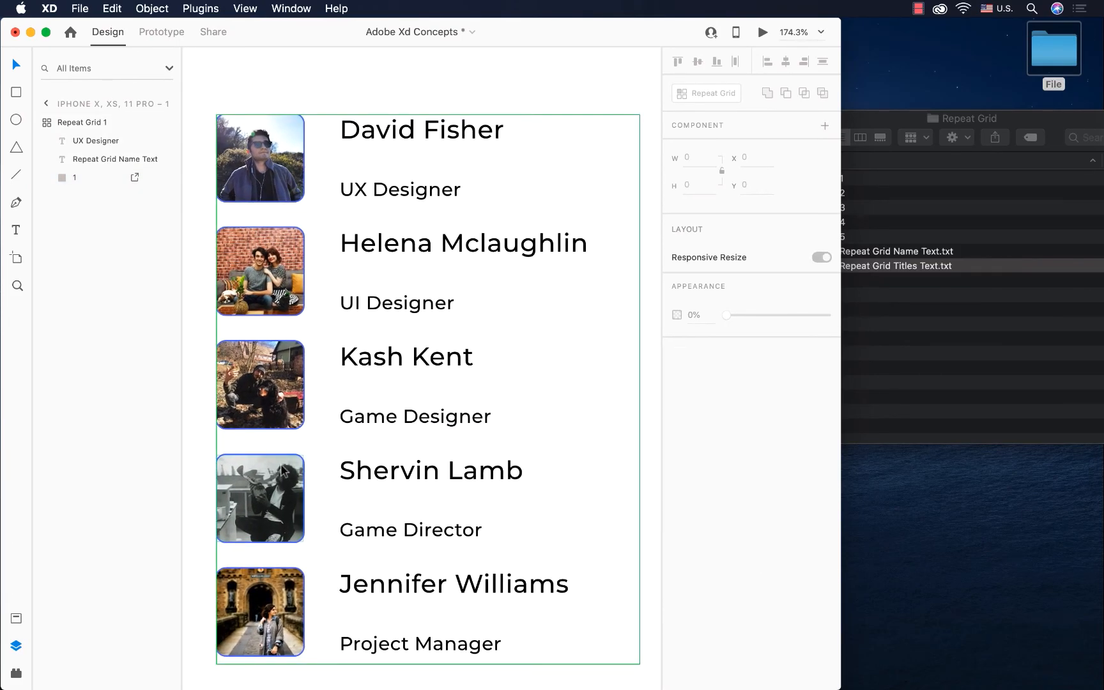
{"action": "left_click", "coordinate": [390, 278]}
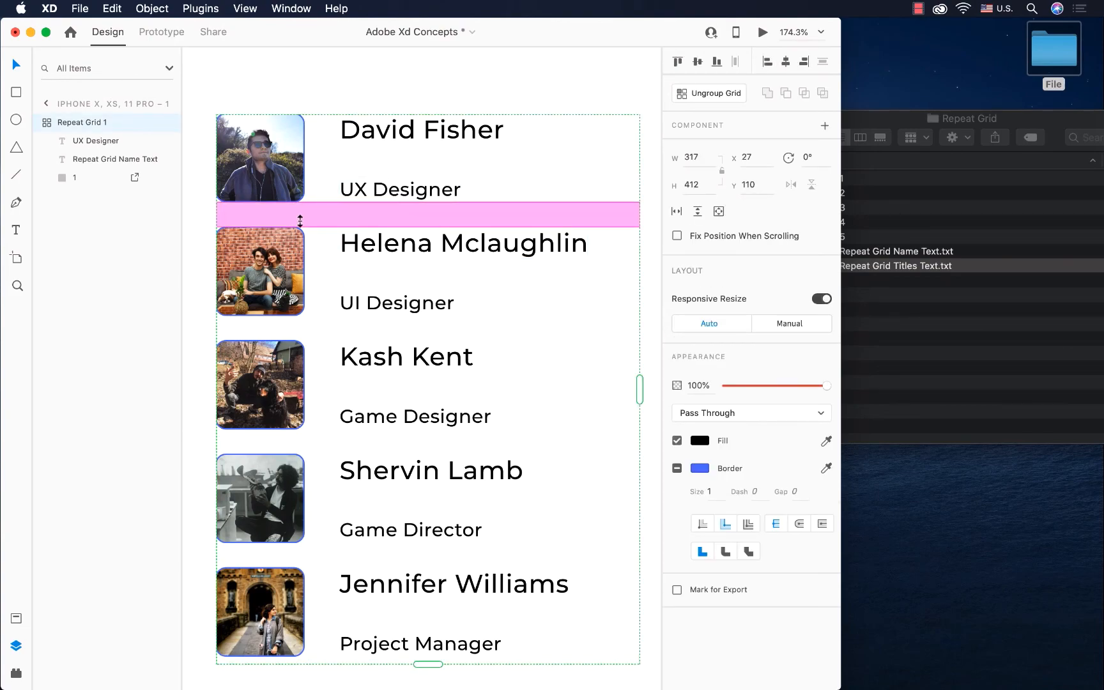
{"action": "left_click_drag", "start_coordinate": [299, 221], "coordinate": [298, 235]}
{"action": "scroll", "coordinate": [340, 369], "scroll_direction": "up", "scroll_amount": 3}
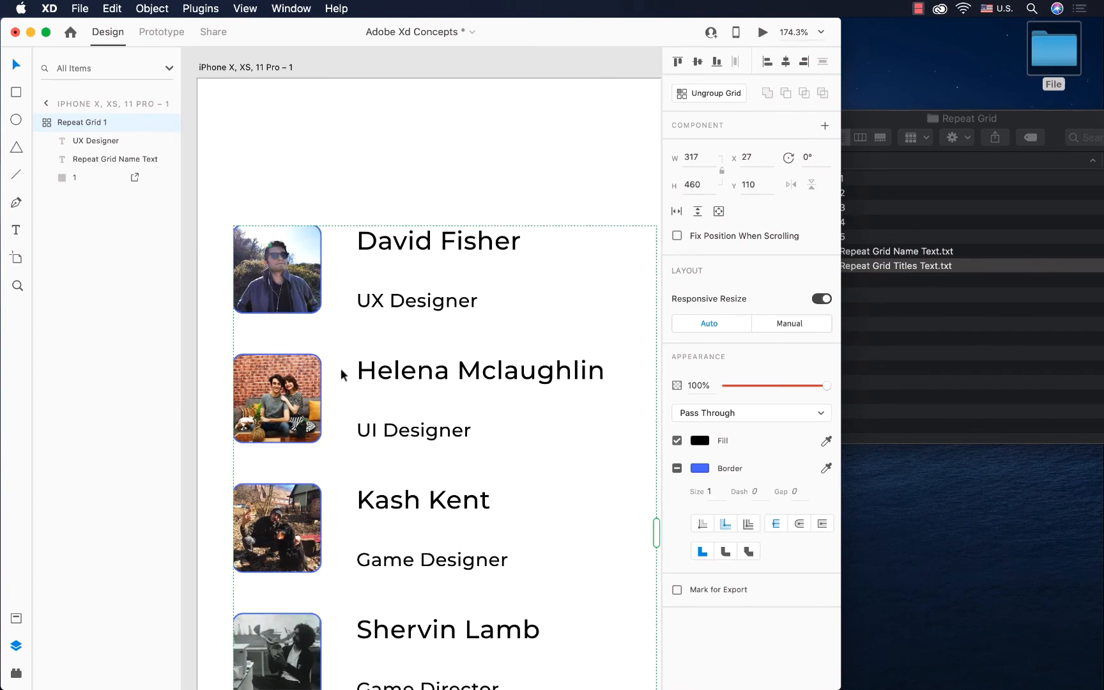
{"action": "scroll", "coordinate": [423, 383], "scroll_direction": "down", "scroll_amount": 3}
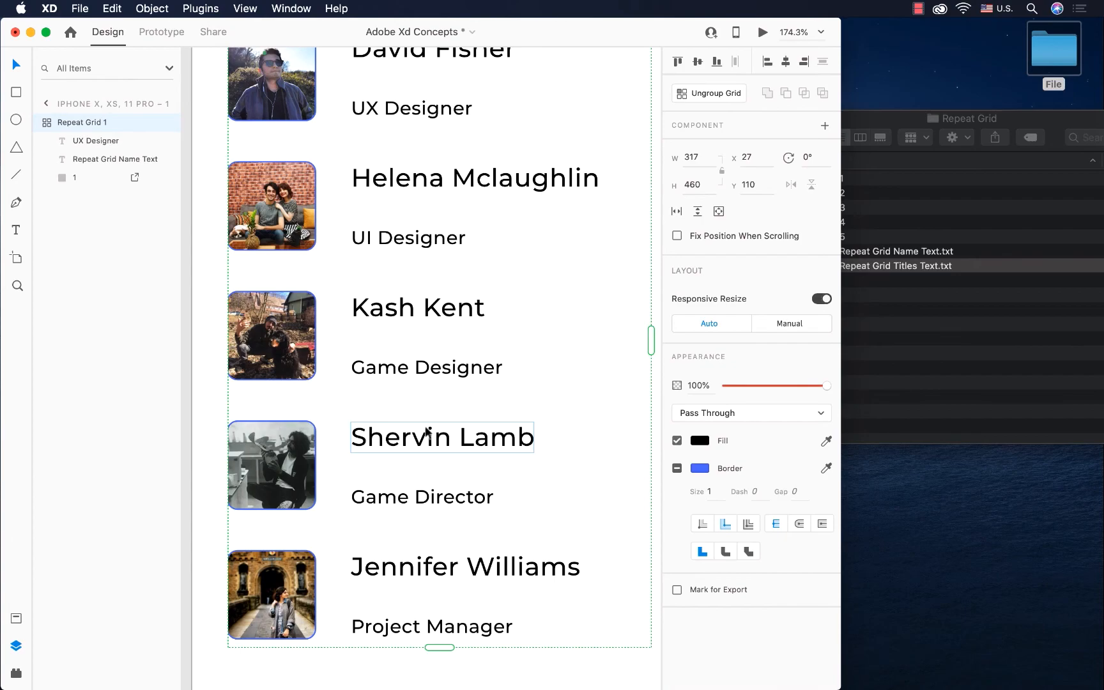
Step: Move the first contact's job title up directly beneath the name, at Y about 133, and deselect it
{"action": "scroll", "coordinate": [424, 429], "scroll_direction": "up", "scroll_amount": 3}
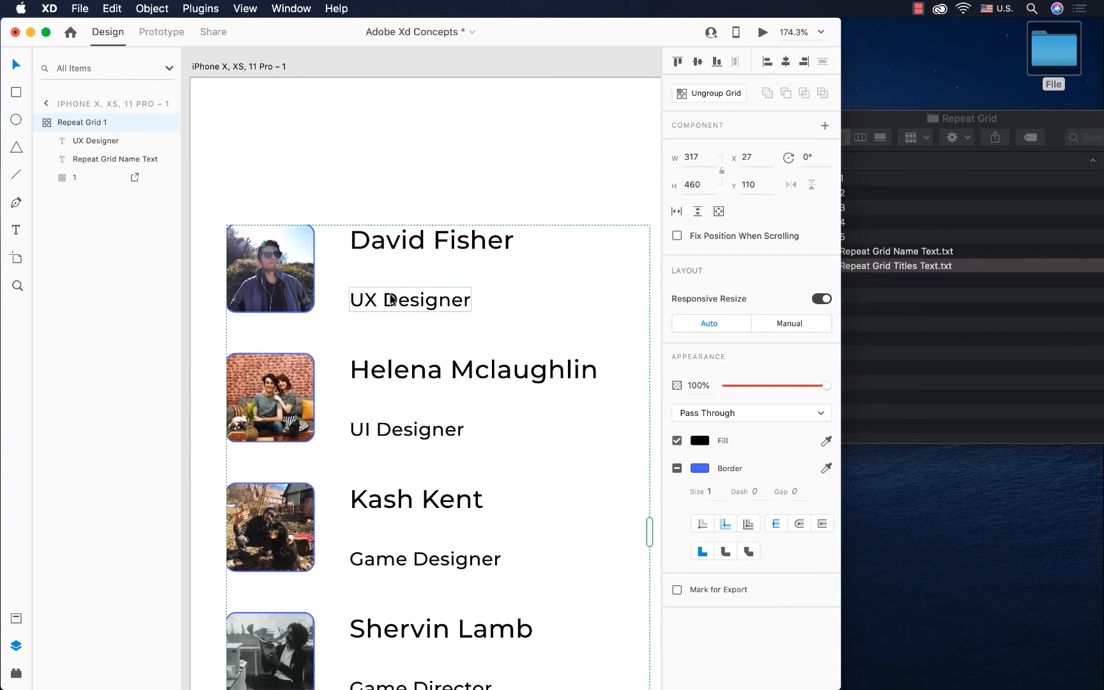
{"action": "double_click", "coordinate": [386, 301]}
{"action": "left_click_drag", "start_coordinate": [385, 300], "coordinate": [389, 271]}
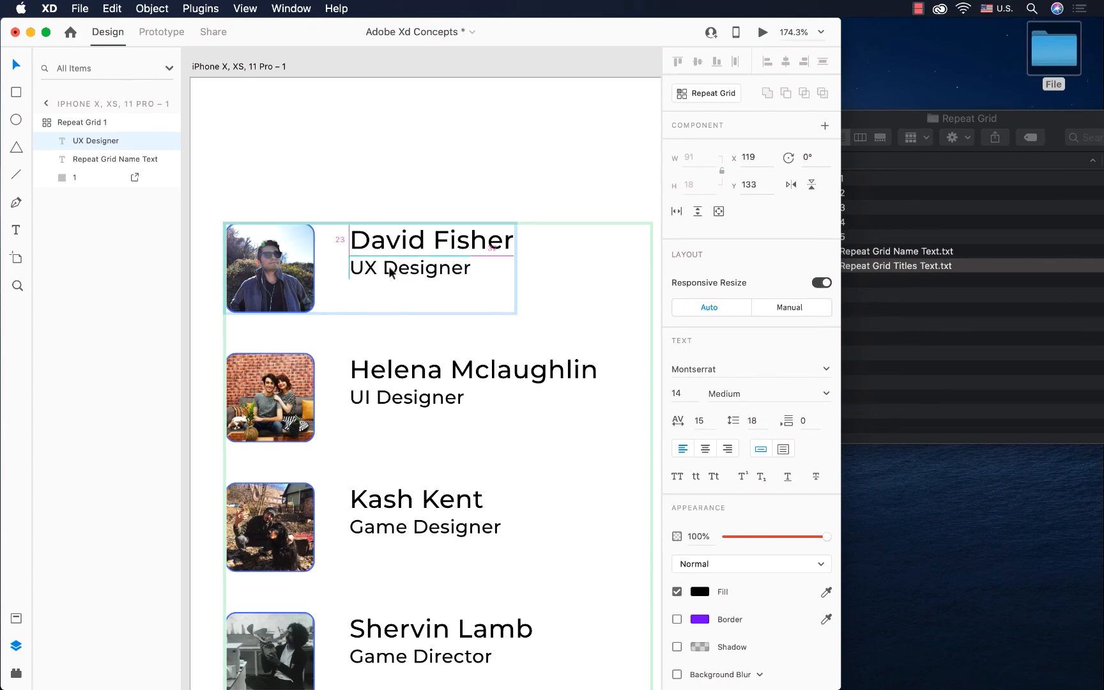
{"action": "scroll", "coordinate": [426, 419], "scroll_direction": "down", "scroll_amount": 5}
{"action": "scroll", "coordinate": [426, 419], "scroll_direction": "down", "scroll_amount": 4}
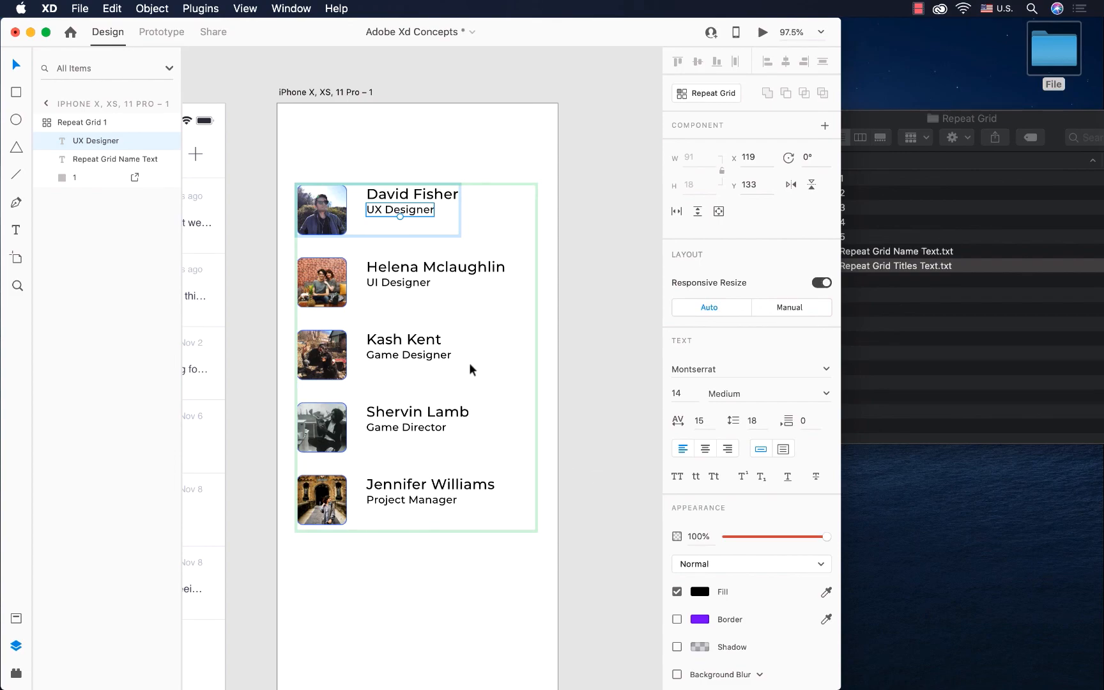
{"action": "left_click", "coordinate": [574, 338]}
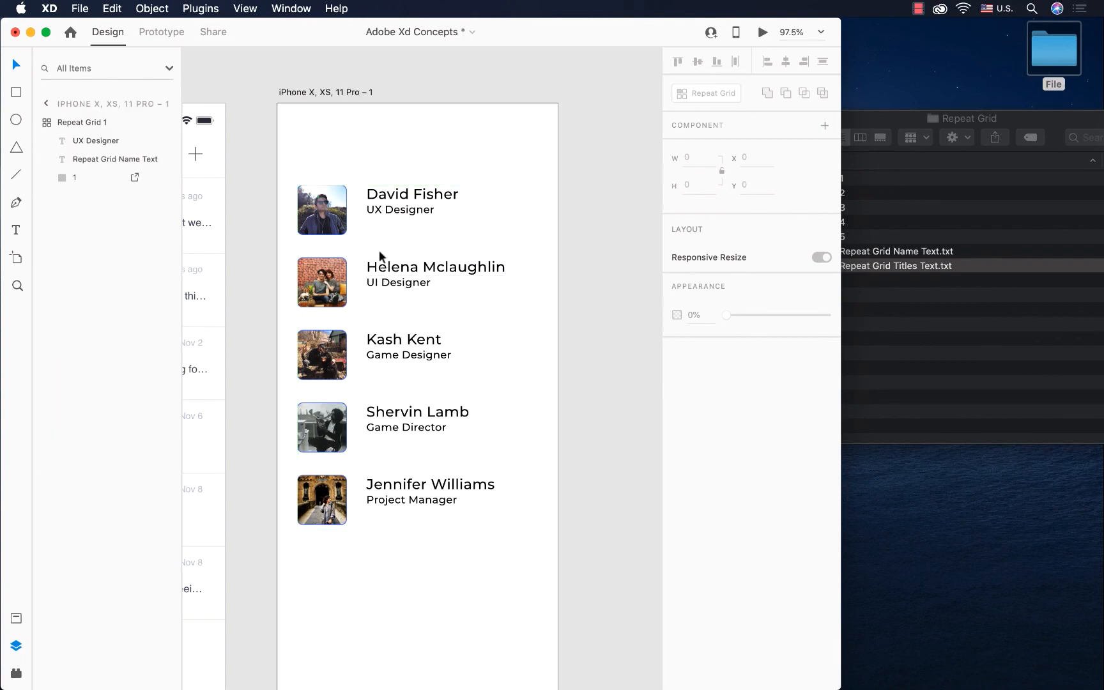